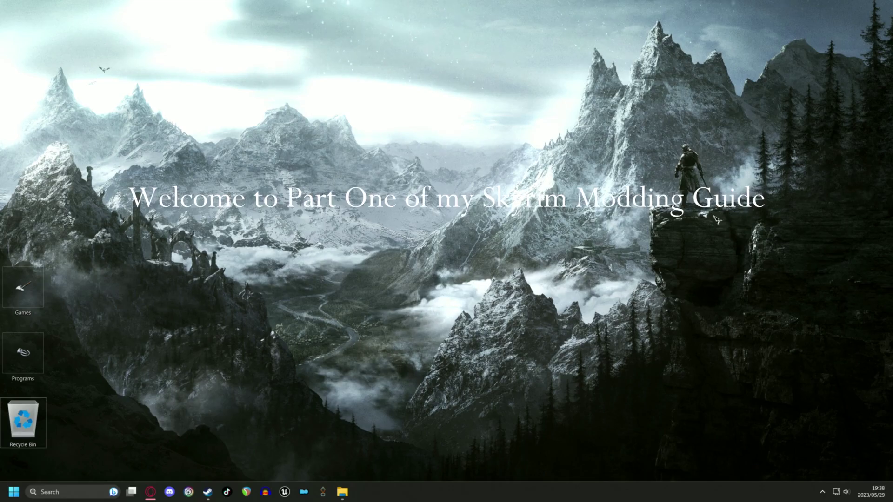
Search the web for 'skyrim mod organiser' and open the Mod Organizer 2 page on Nexus Mods.
{"action": "left_click", "coordinate": [153, 494]}
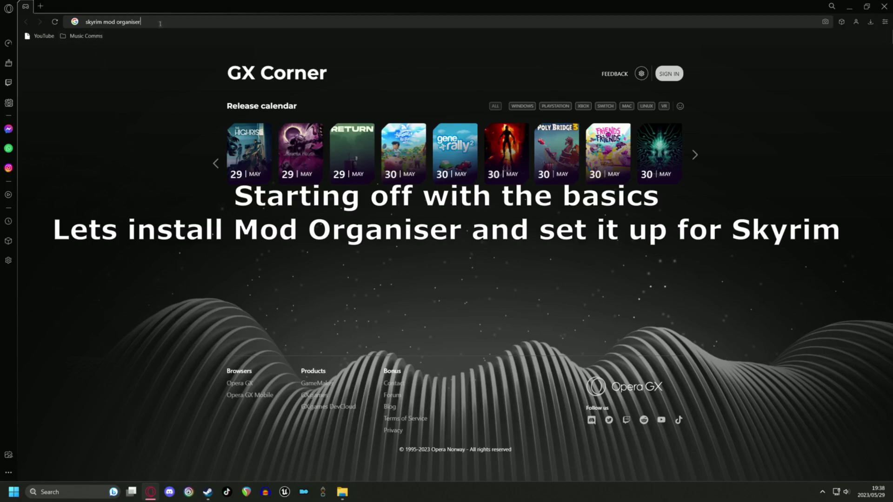
{"action": "key", "text": "Return"}
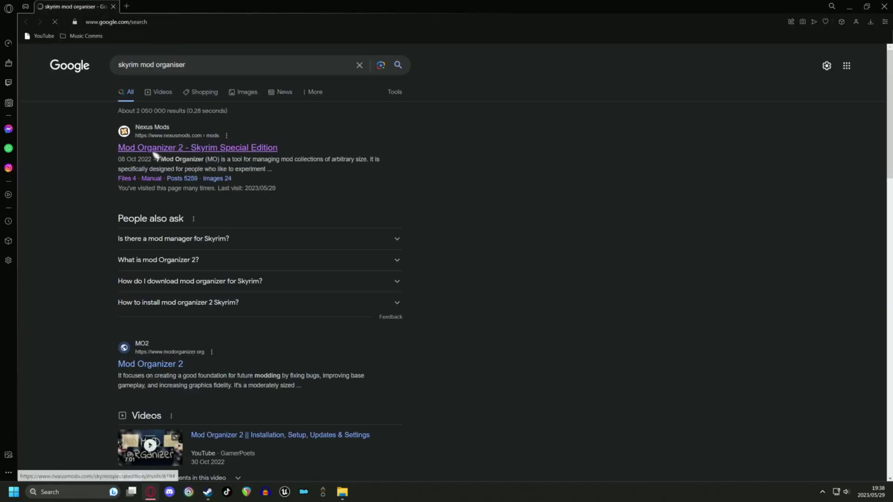
{"action": "left_click", "coordinate": [173, 153]}
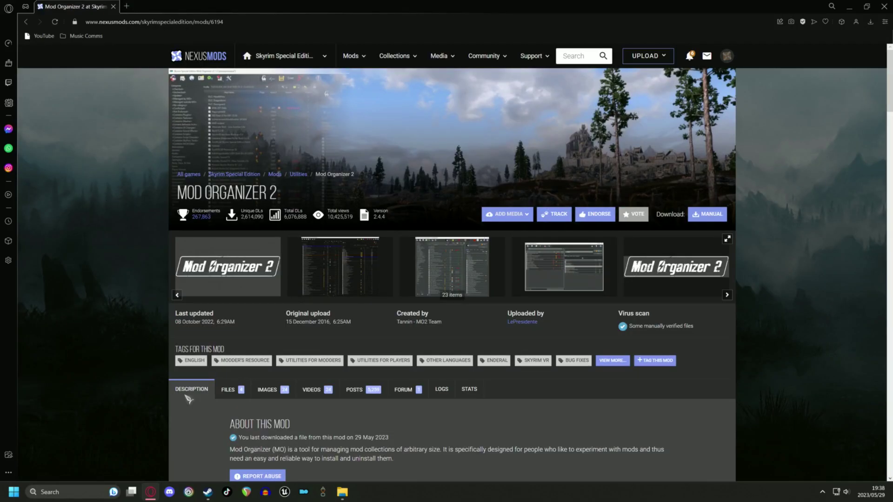
Manually download the Mod Organizer 2 installer to the desktop, then minimize the browser.
{"action": "left_click", "coordinate": [250, 392]}
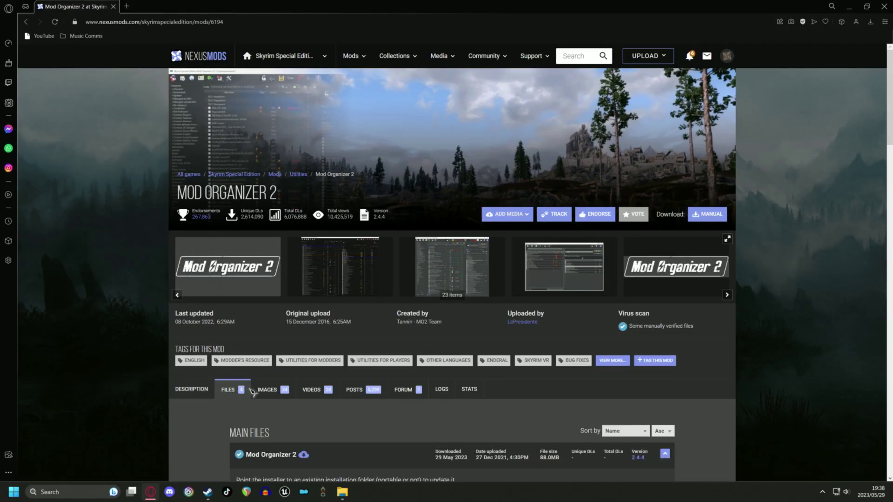
{"action": "scroll", "coordinate": [327, 338], "scroll_direction": "down", "scroll_amount": 5}
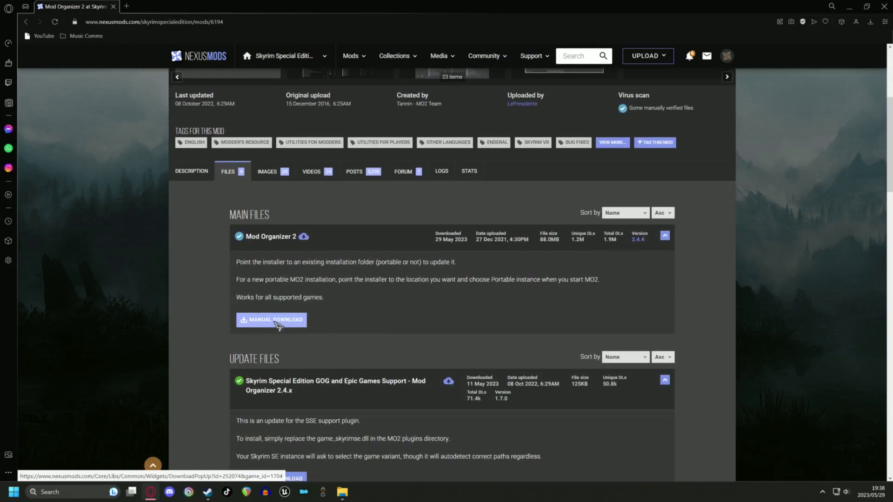
{"action": "left_click", "coordinate": [259, 323]}
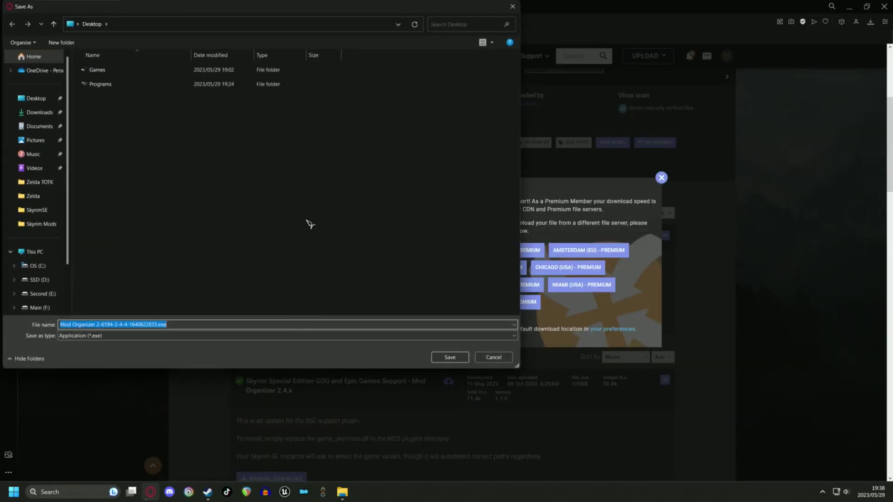
{"action": "left_click", "coordinate": [450, 357]}
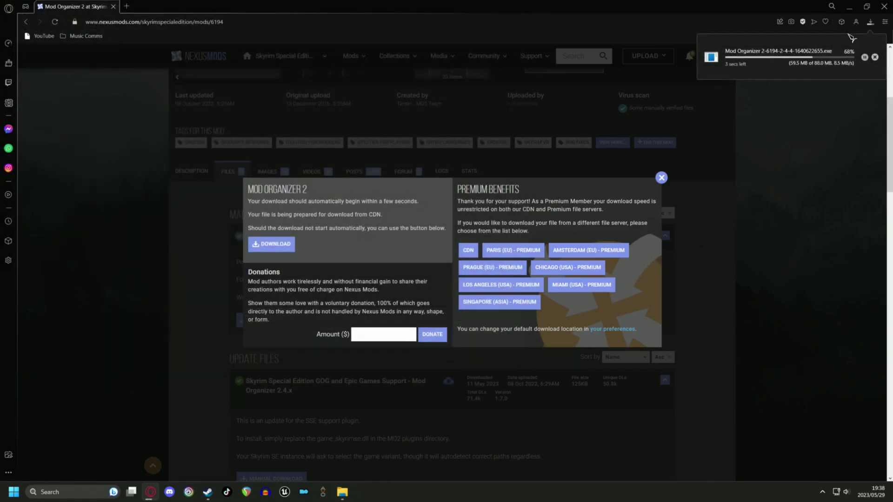
{"action": "left_click", "coordinate": [849, 7]}
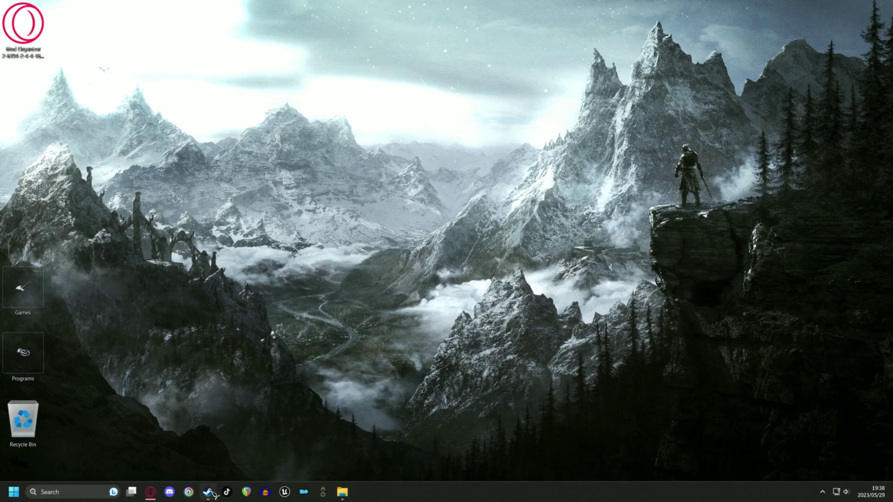
Open Skyrim Special Edition's local files from its Steam library entry via Manage > Browse local files.
{"action": "mouse_move", "coordinate": [211, 496]}
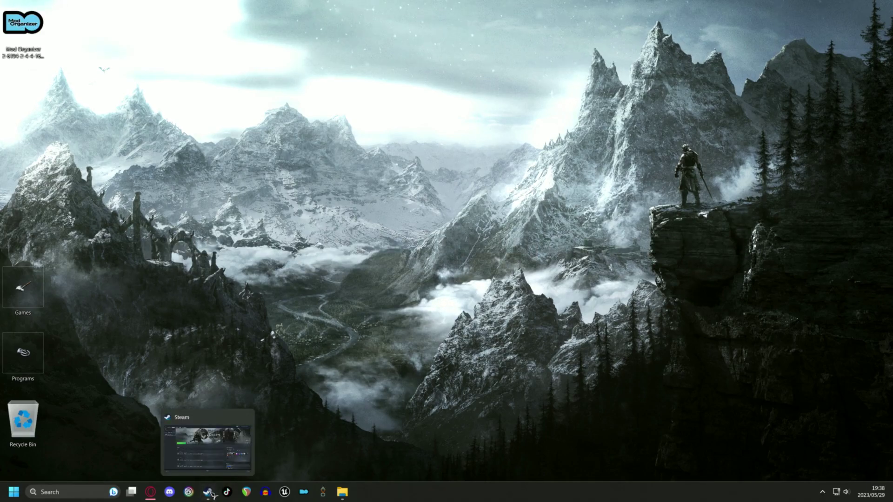
{"action": "left_click", "coordinate": [210, 495]}
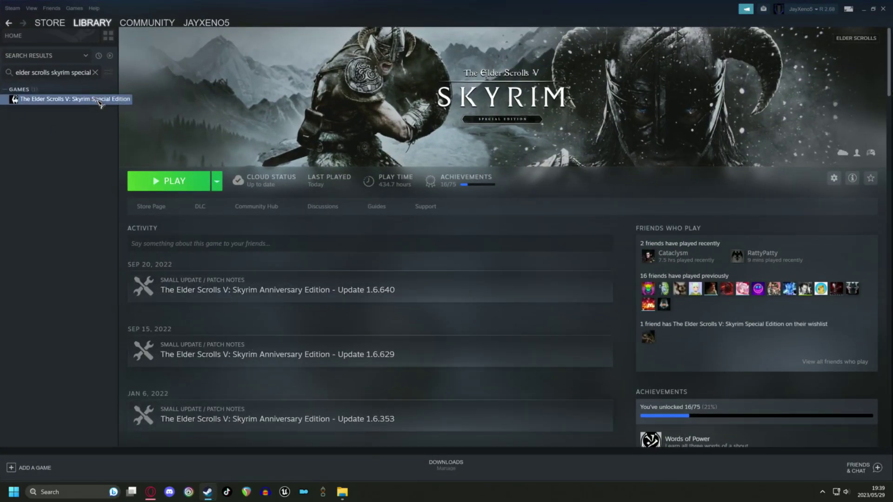
{"action": "right_click", "coordinate": [64, 103]}
{"action": "mouse_move", "coordinate": [83, 155]}
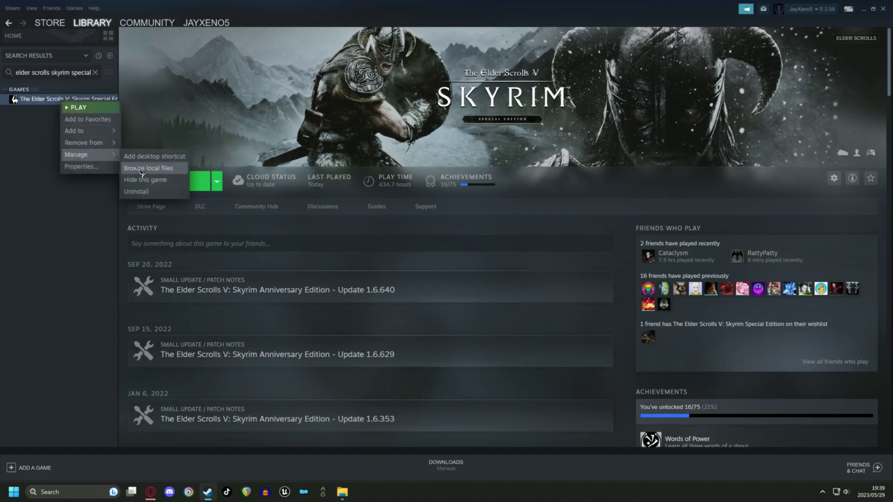
{"action": "left_click", "coordinate": [141, 168]}
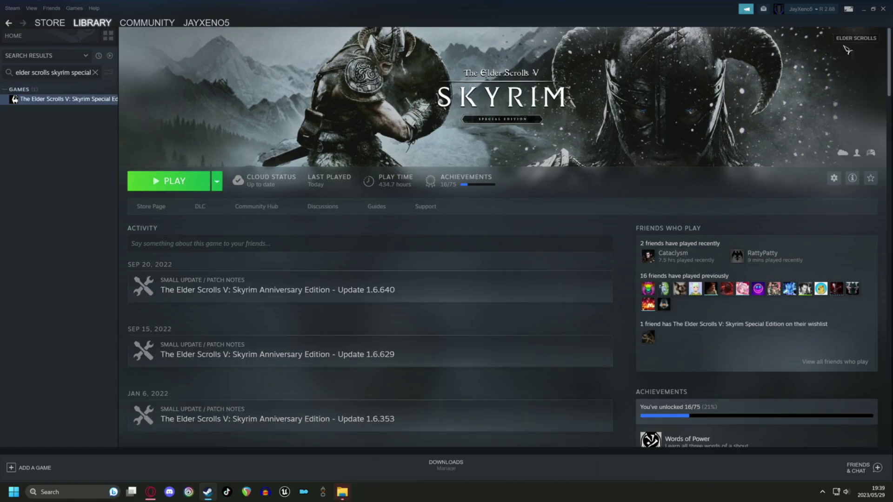
Maximize the Skyrim Special Edition install folder and select all 14 files and folders.
{"action": "left_click", "coordinate": [865, 9]}
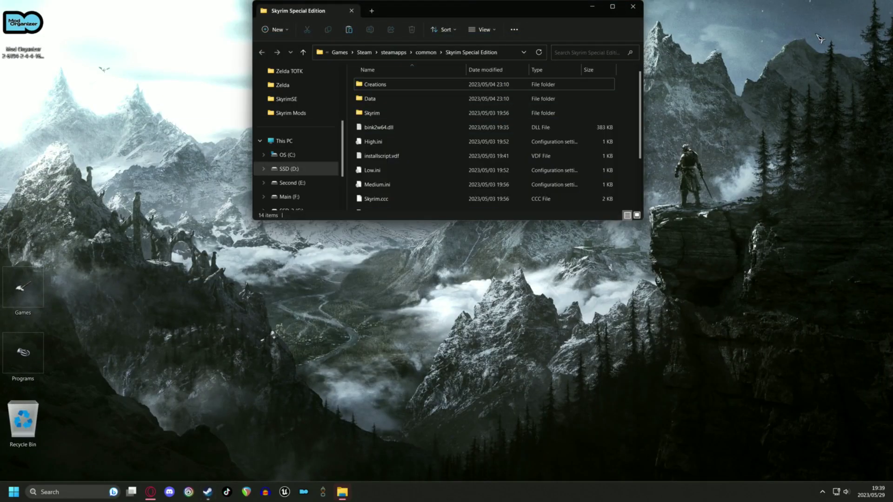
{"action": "left_click", "coordinate": [618, 10]}
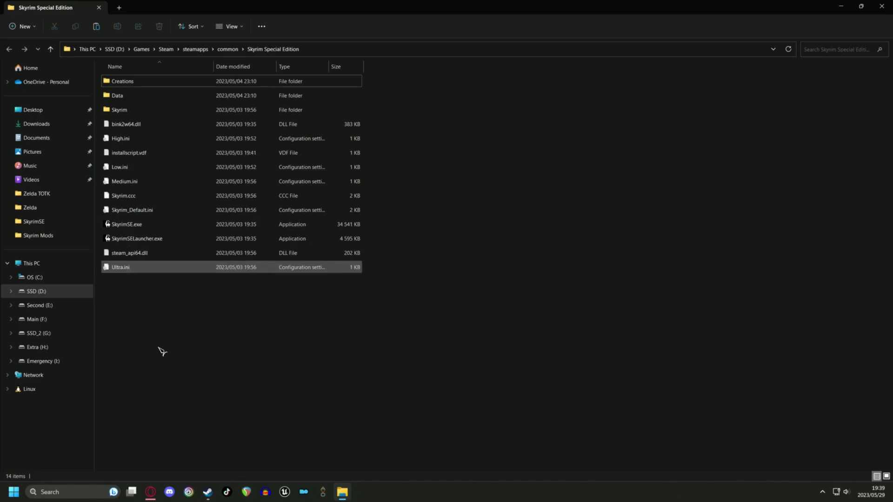
{"action": "left_click_drag", "start_coordinate": [228, 353], "coordinate": [143, 77]}
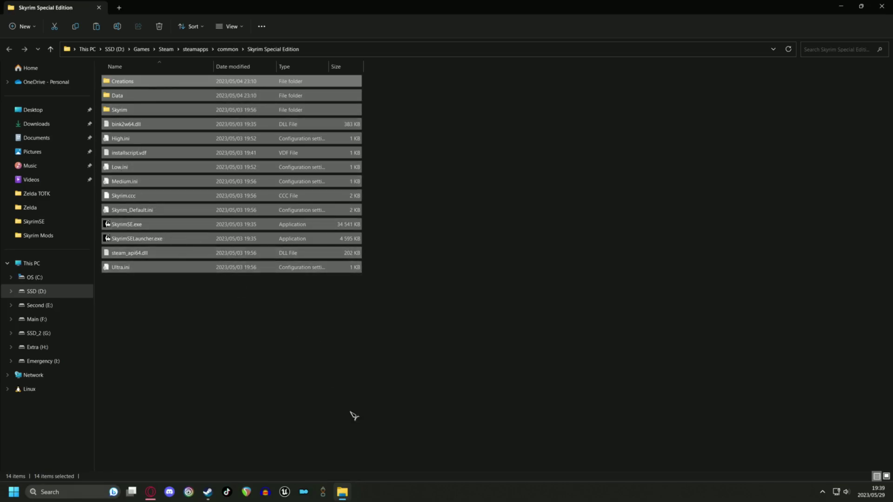
Create a 'Skyrim Modded' folder in G:\Games\Modded and open it.
{"action": "left_click", "coordinate": [882, 7]}
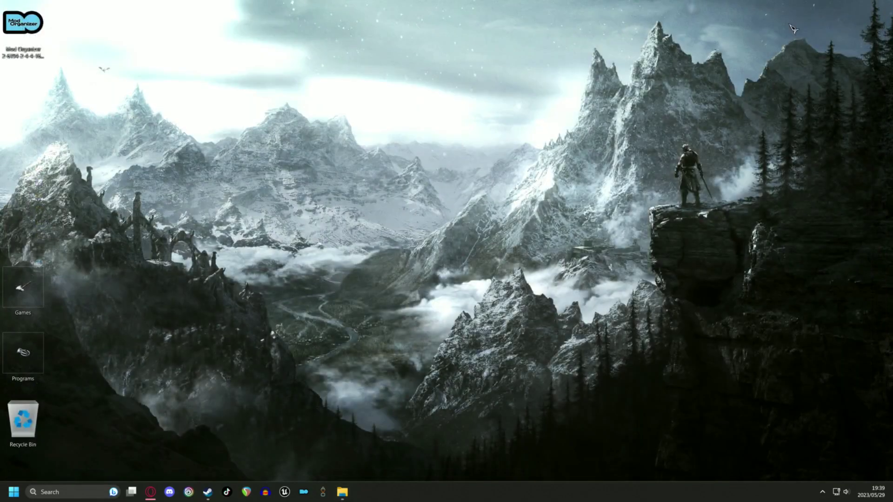
{"action": "left_click", "coordinate": [343, 495]}
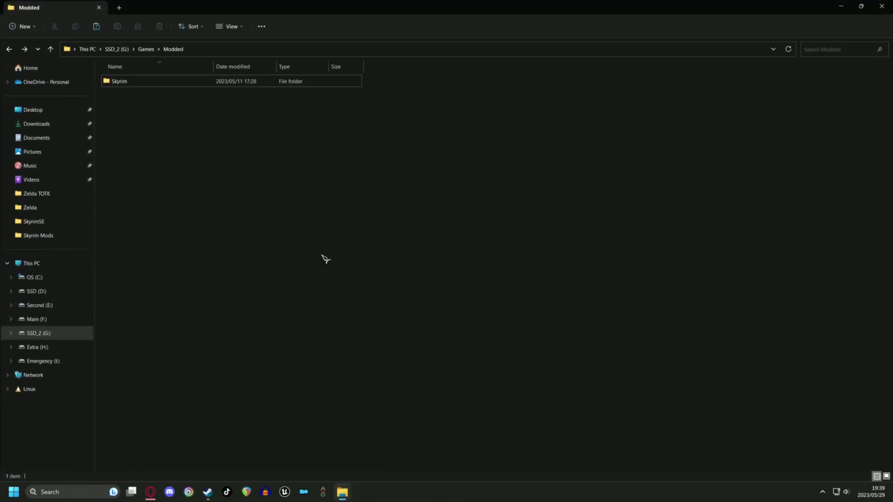
{"action": "right_click", "coordinate": [150, 112]}
{"action": "mouse_move", "coordinate": [259, 188]}
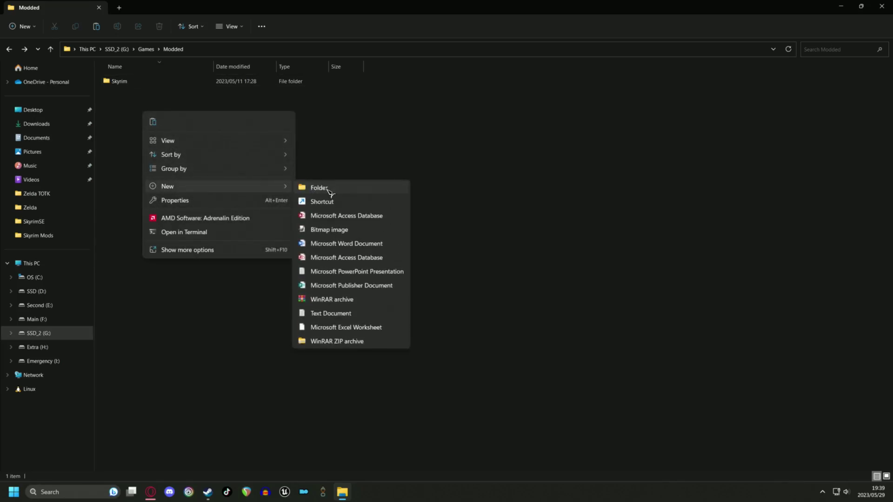
{"action": "left_click", "coordinate": [328, 190]}
{"action": "type", "text": "Sk"}
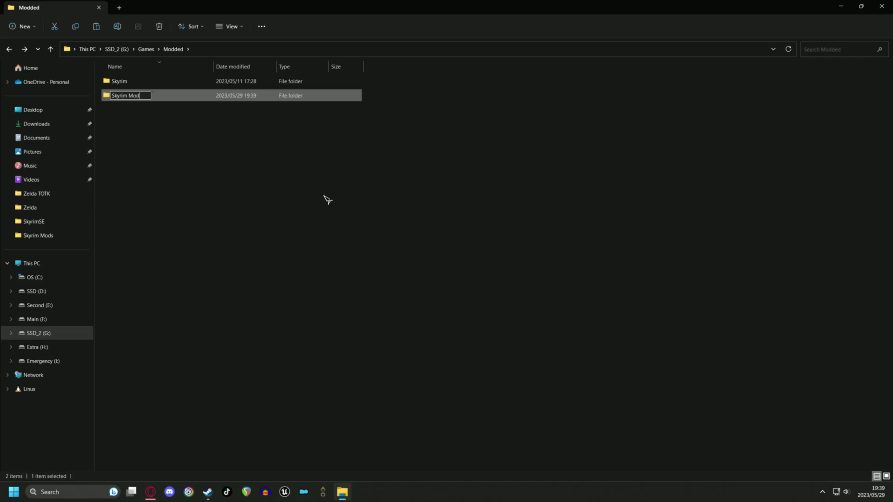
{"action": "type", "text": "yrim Modded"}
{"action": "key", "text": "Return"}
{"action": "double_click", "coordinate": [144, 83]}
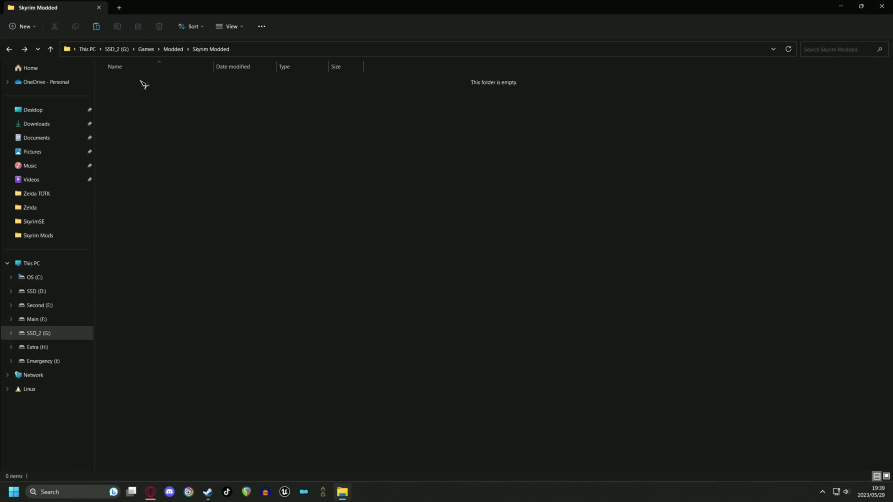
Create a 'Game Root' subfolder inside Skyrim Modded and open it.
{"action": "right_click", "coordinate": [165, 159]}
{"action": "mouse_move", "coordinate": [225, 242]}
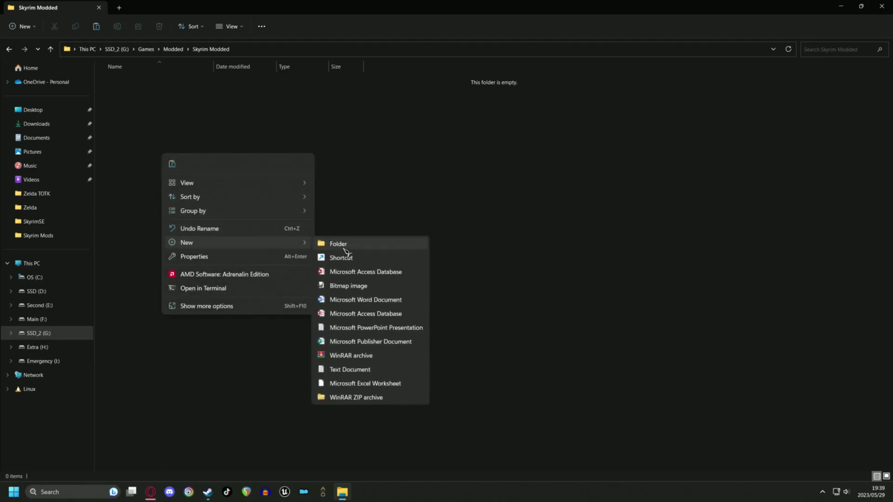
{"action": "left_click", "coordinate": [344, 244]}
{"action": "type", "text": "FG"}
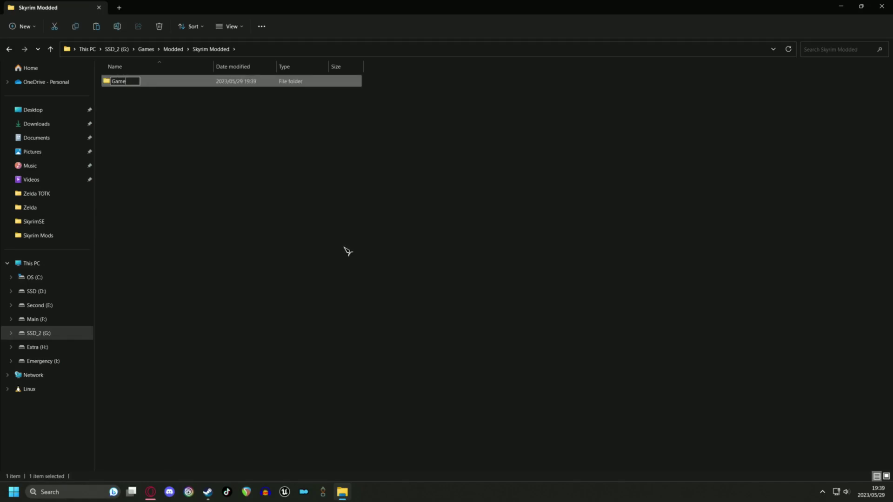
{"action": "key", "text": "Return"}
{"action": "double_click", "coordinate": [124, 83]}
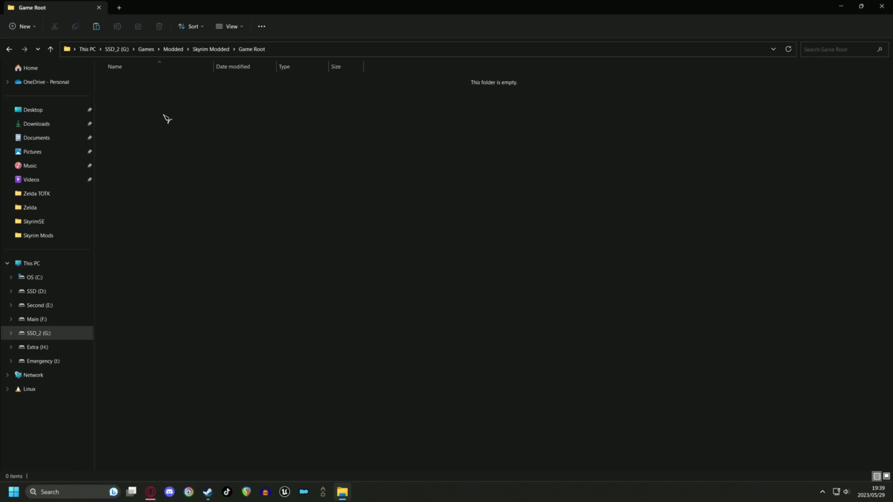
Paste the 14 copied Skyrim files into Game Root and dock Explorer on the right half.
{"action": "key", "text": "ctrl+v"}
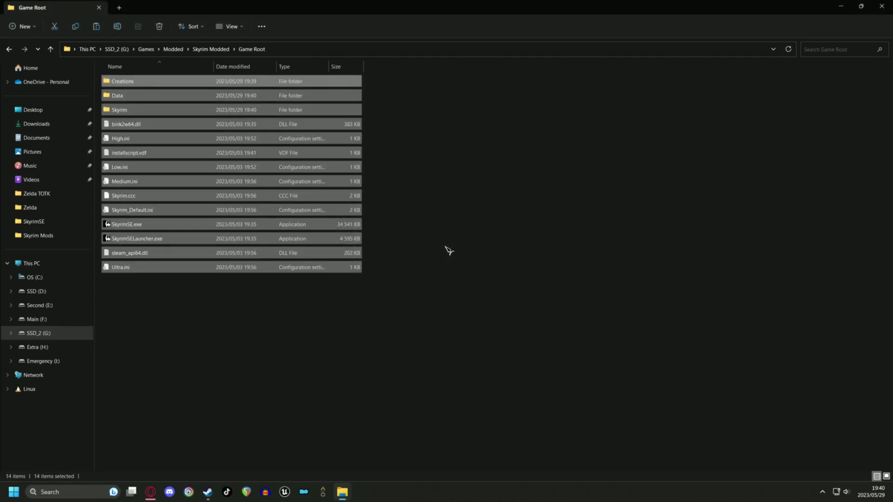
{"action": "left_click", "coordinate": [451, 181]}
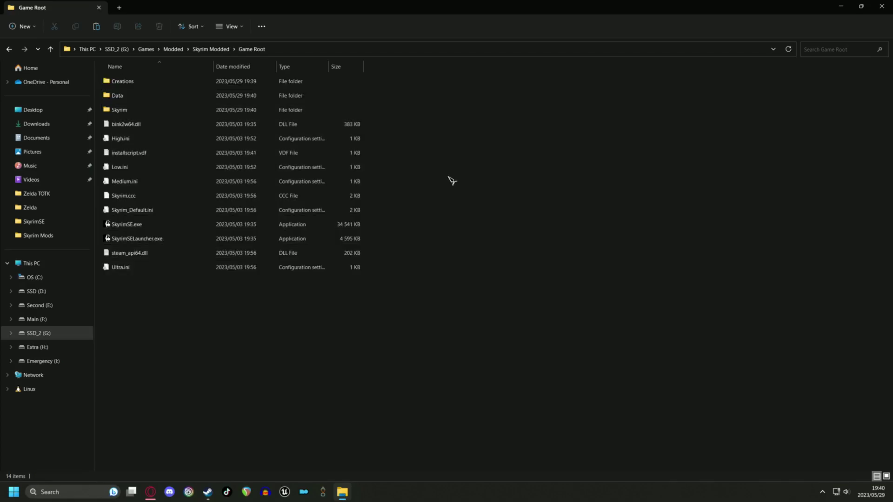
{"action": "left_click_drag", "start_coordinate": [361, 14], "coordinate": [892, 163]}
{"action": "left_click", "coordinate": [673, 385]}
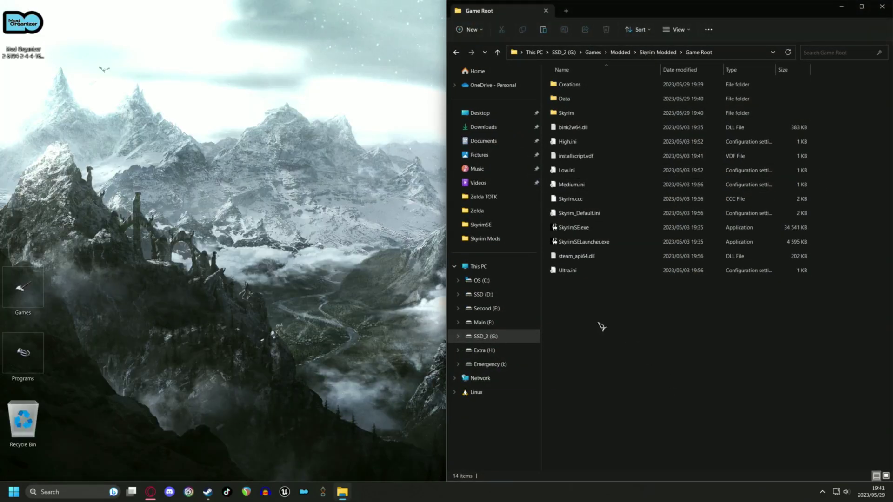
{"action": "left_click_drag", "start_coordinate": [16, 29], "coordinate": [344, 237]}
Run the installer, accept the license, and set the destination to G:\Games\Modded\Skyrim Modded.
{"action": "double_click", "coordinate": [346, 228]}
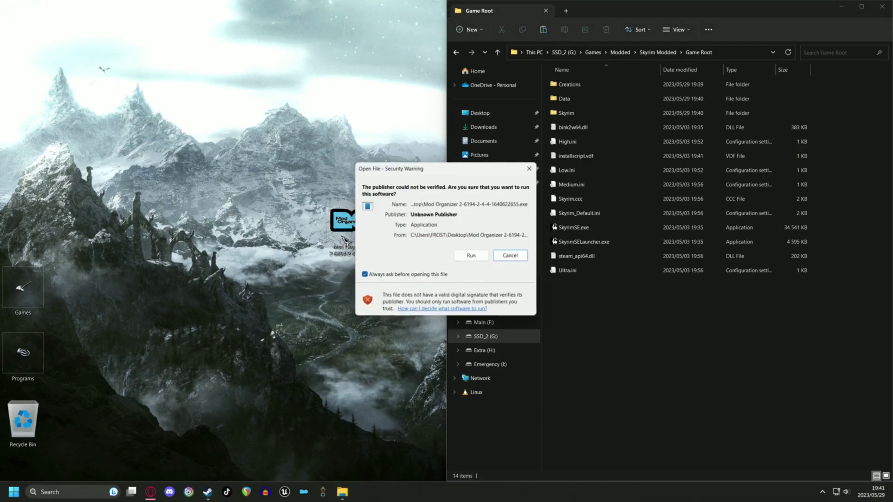
{"action": "left_click", "coordinate": [472, 256]}
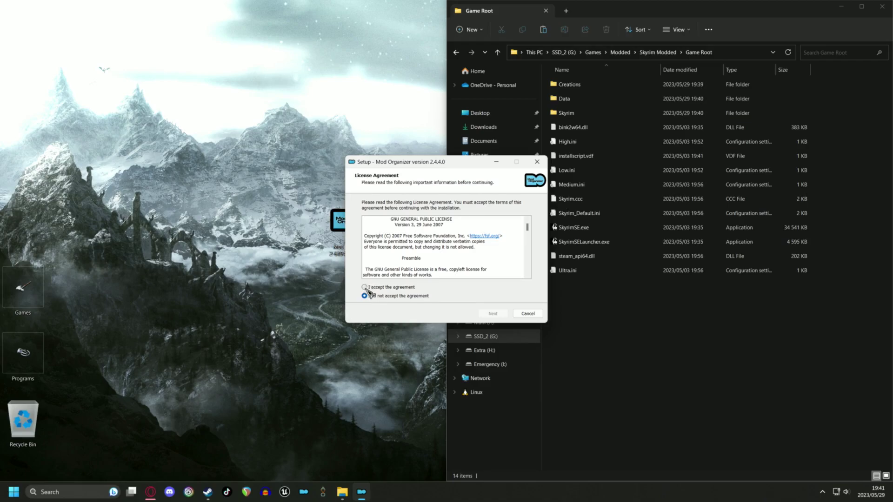
{"action": "left_click", "coordinate": [364, 287]}
{"action": "left_click", "coordinate": [493, 314]}
{"action": "left_click", "coordinate": [523, 230]}
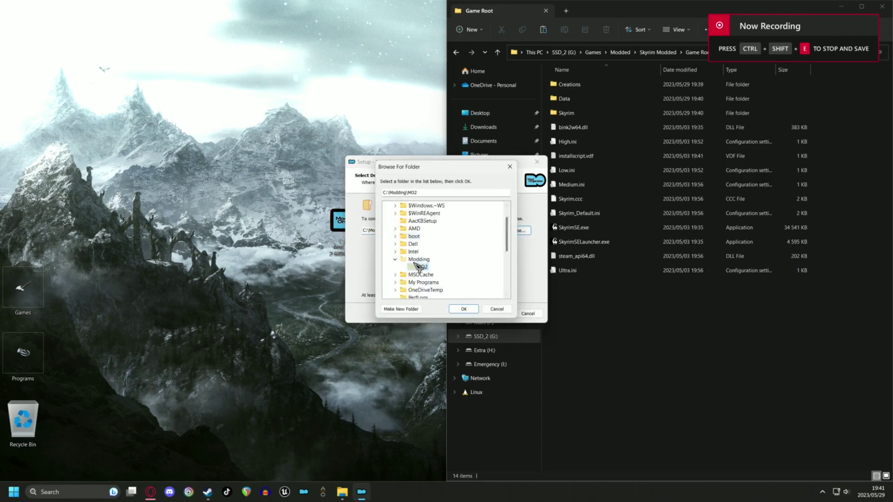
{"action": "left_click", "coordinate": [388, 274]}
{"action": "double_click", "coordinate": [409, 285]}
{"action": "left_click", "coordinate": [464, 309]}
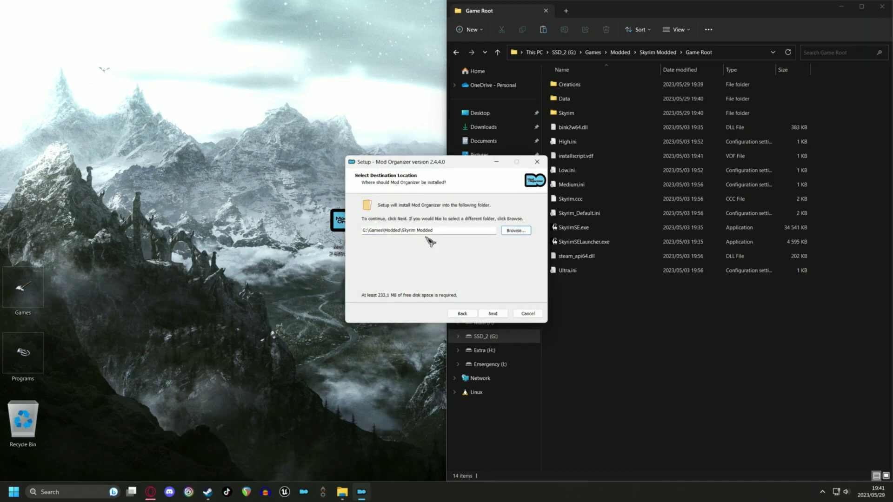
Keep the default components, Start Menu and task options, install, and close the finished setup.
{"action": "left_click", "coordinate": [492, 314]}
{"action": "left_click", "coordinate": [492, 314]}
{"action": "left_click", "coordinate": [492, 314]}
{"action": "left_click", "coordinate": [492, 313]}
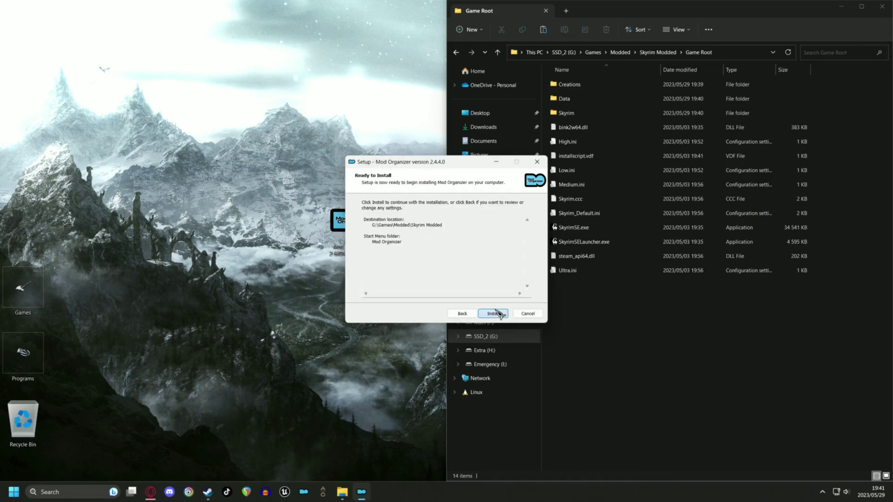
{"action": "left_click", "coordinate": [492, 314]}
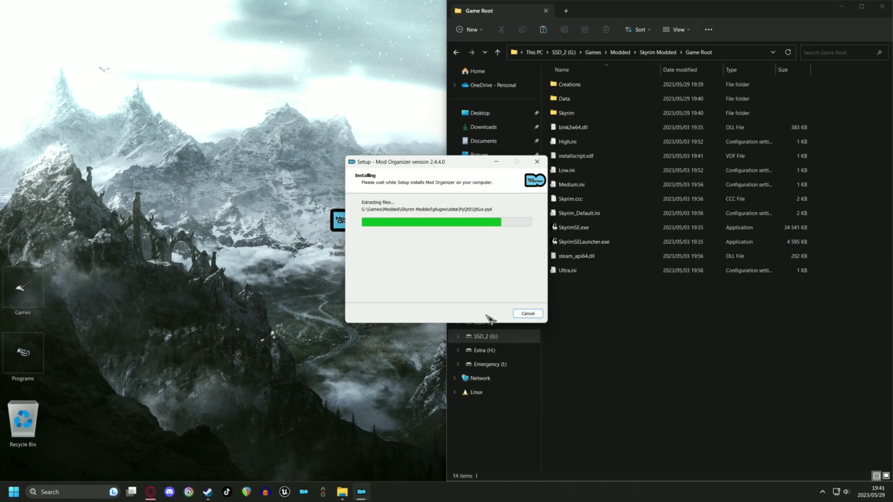
{"action": "left_click", "coordinate": [493, 314]}
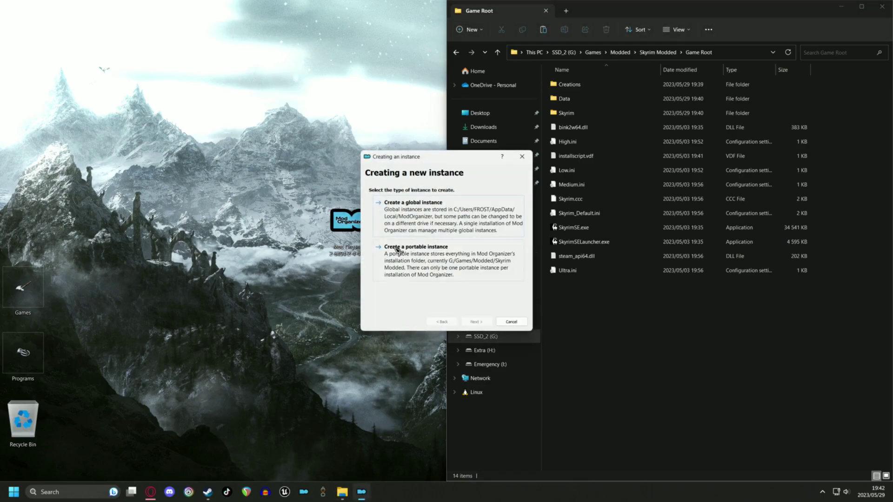
Choose a portable instance, browse to the Game Root folder as the game location, and finish the wizard.
{"action": "left_click", "coordinate": [445, 250]}
{"action": "scroll", "coordinate": [446, 251], "scroll_direction": "down", "scroll_amount": 6}
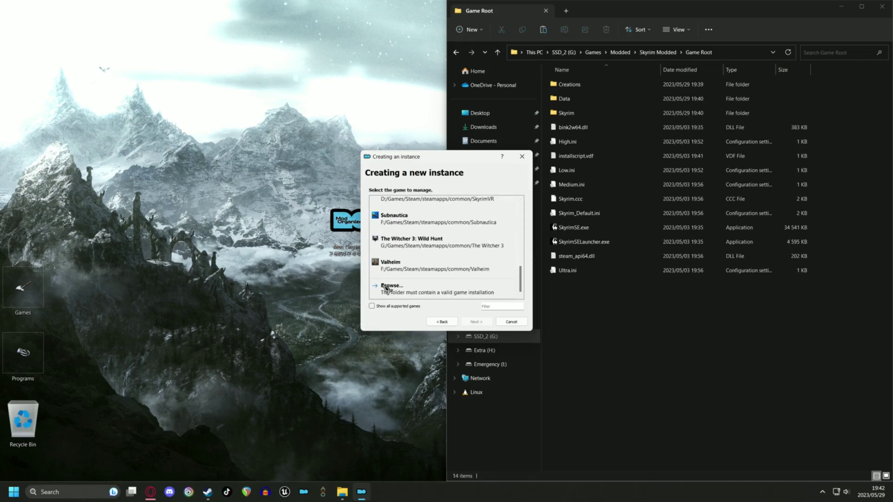
{"action": "left_click", "coordinate": [403, 287]}
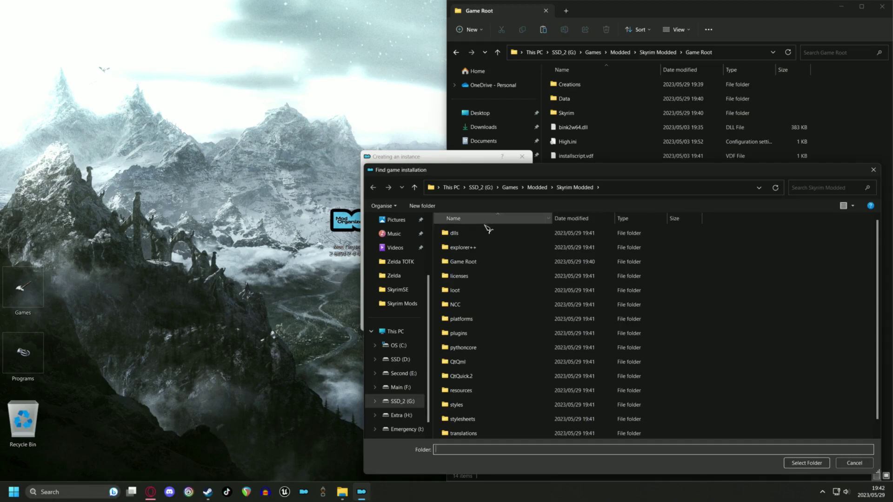
{"action": "double_click", "coordinate": [466, 263]}
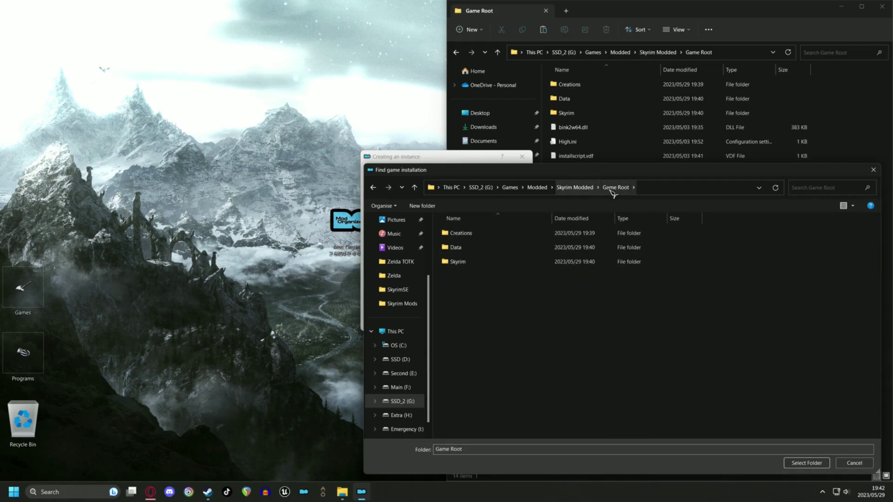
{"action": "left_click", "coordinate": [807, 463]}
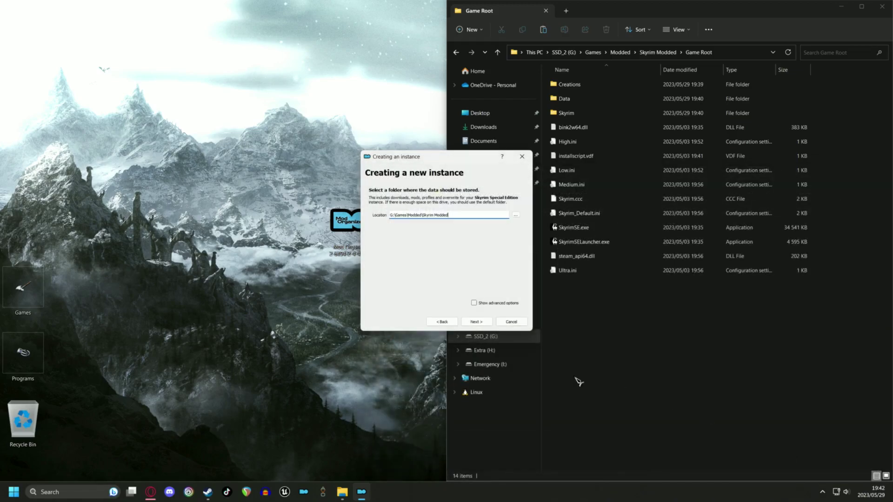
{"action": "left_click", "coordinate": [479, 323]}
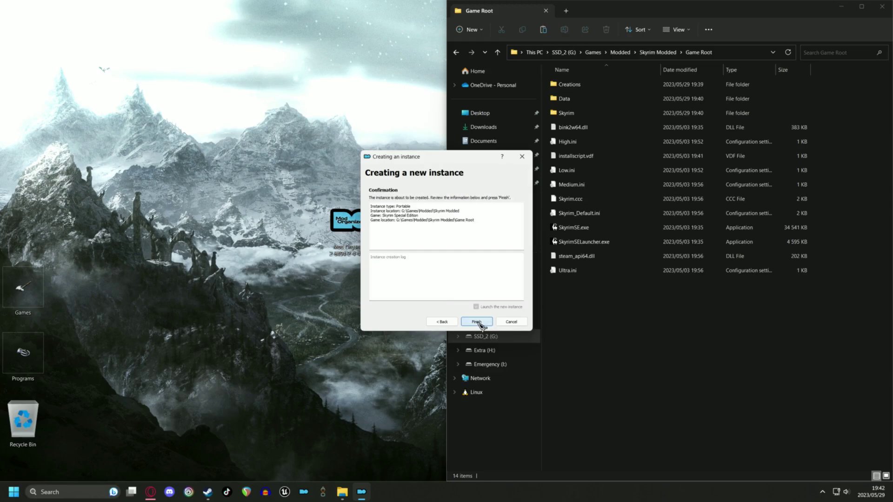
{"action": "left_click", "coordinate": [477, 322]}
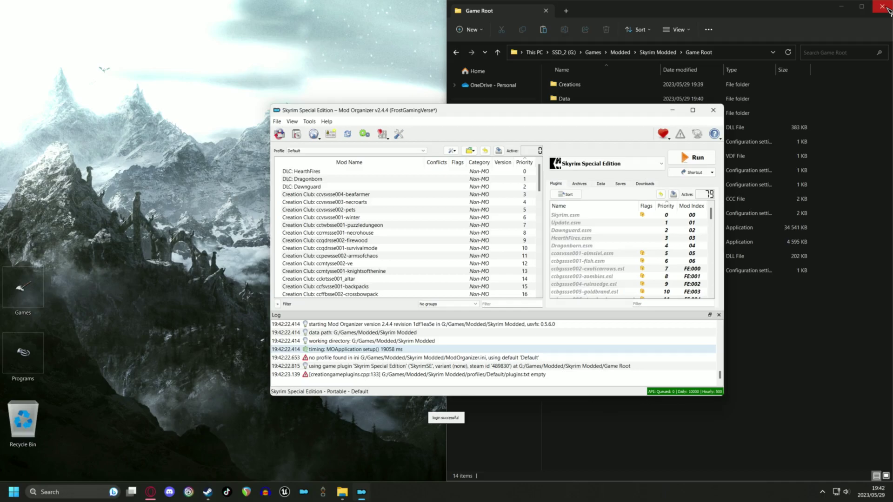
Close the Game Root Explorer window, maximize Mod Organizer 2, and show the open-folder dropdown.
{"action": "key", "text": "alt+F4"}
{"action": "left_click", "coordinate": [696, 109]}
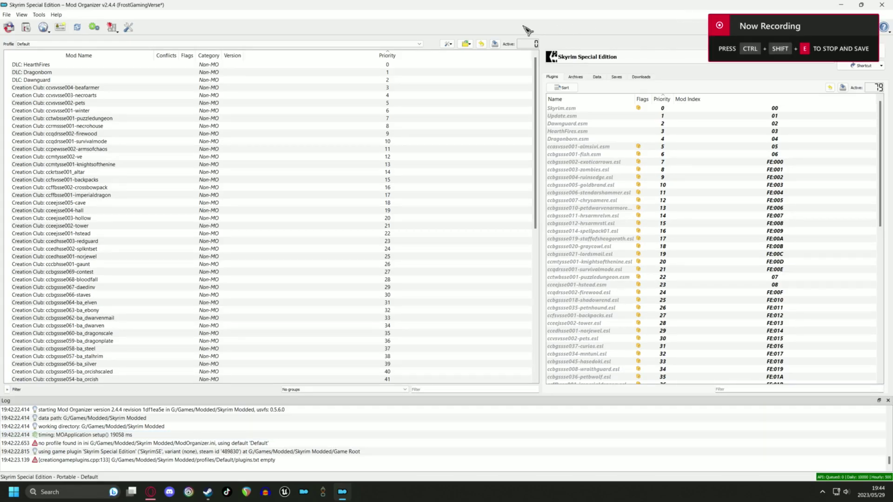
{"action": "left_click", "coordinate": [472, 45]}
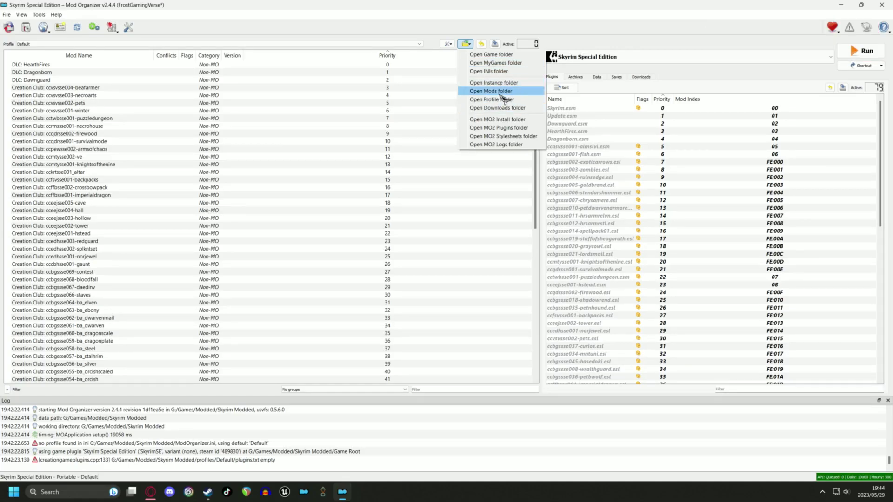
Open the Skyrim Modded instance folder, close Mod Organizer, and dock its plugins folder on the right.
{"action": "left_click", "coordinate": [514, 84]}
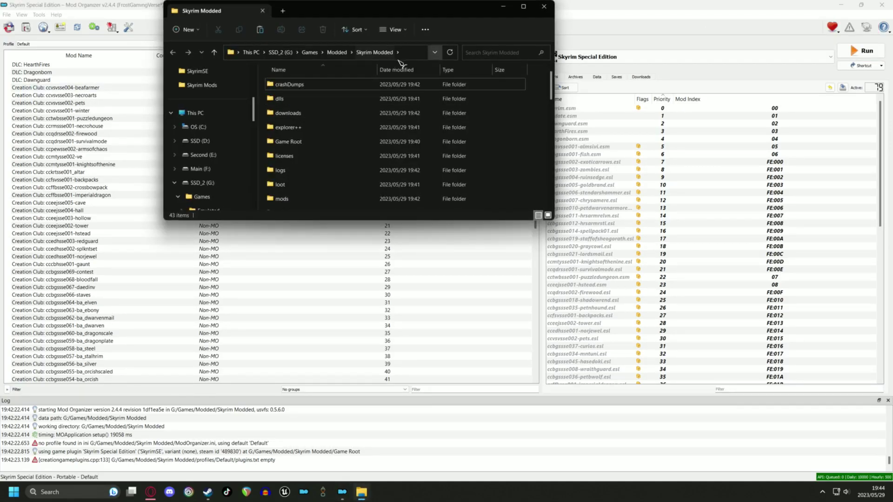
{"action": "left_click", "coordinate": [338, 52]}
{"action": "double_click", "coordinate": [334, 85]}
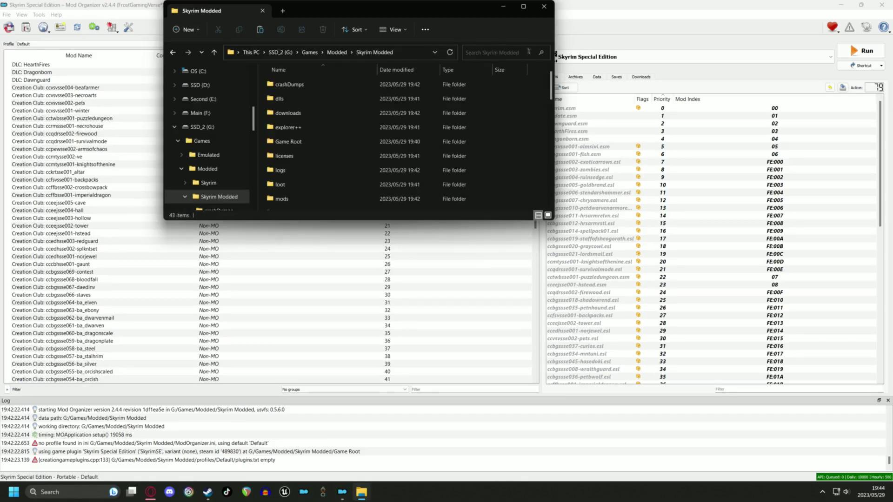
{"action": "left_click", "coordinate": [879, 5]}
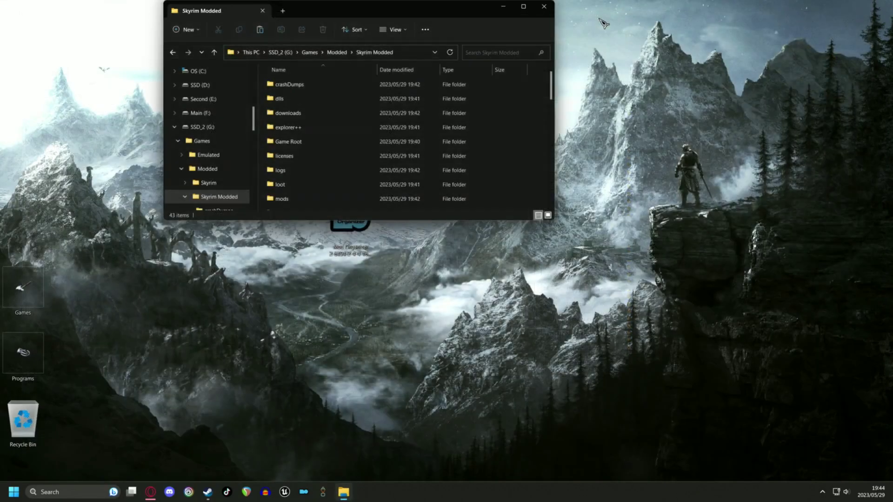
{"action": "left_click", "coordinate": [523, 6]}
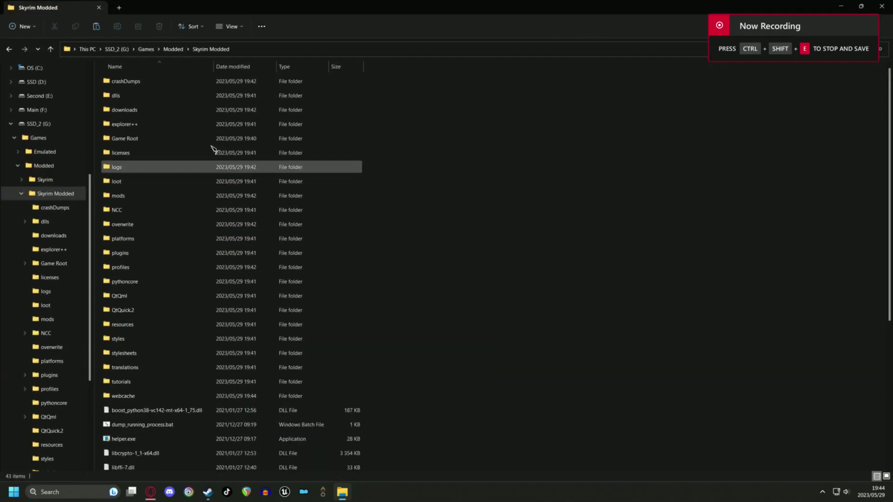
{"action": "double_click", "coordinate": [120, 254]}
{"action": "left_click_drag", "start_coordinate": [283, 5], "coordinate": [891, 235]}
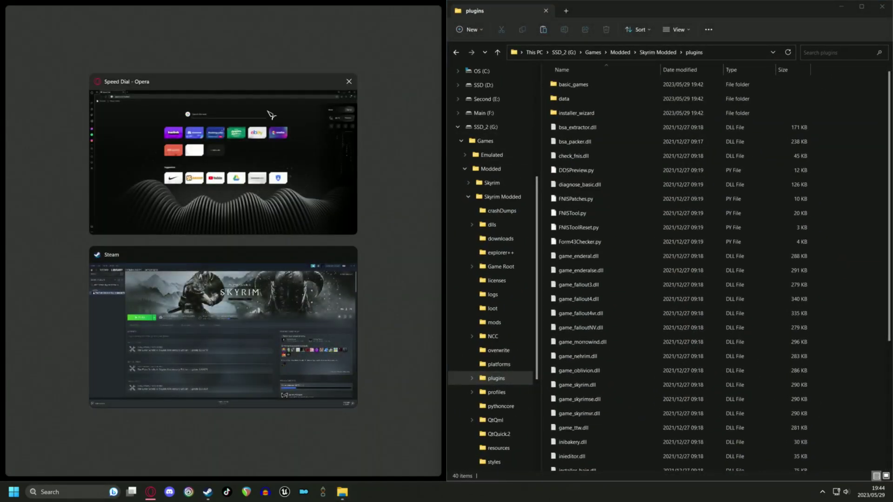
Search 'skyrim root builder' and manually download Root Builder 4.4.2 from its Nexus Mods Files tab.
{"action": "left_click", "coordinate": [270, 116]}
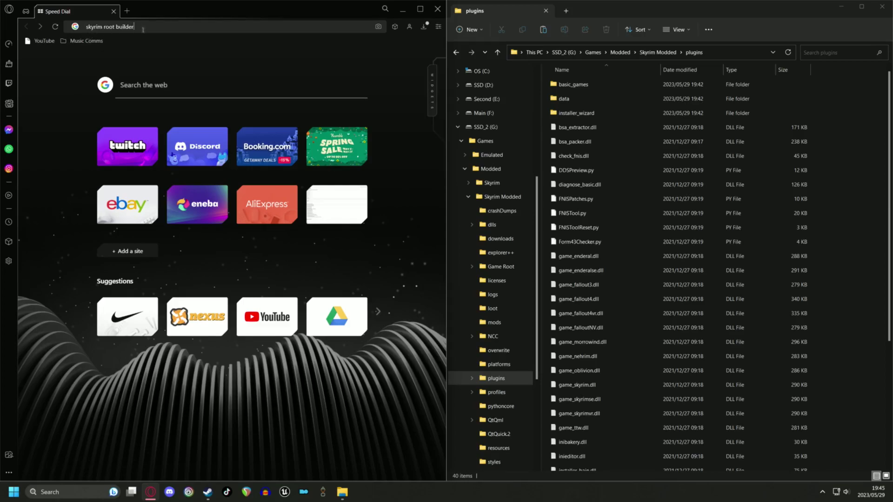
{"action": "key", "text": "Return"}
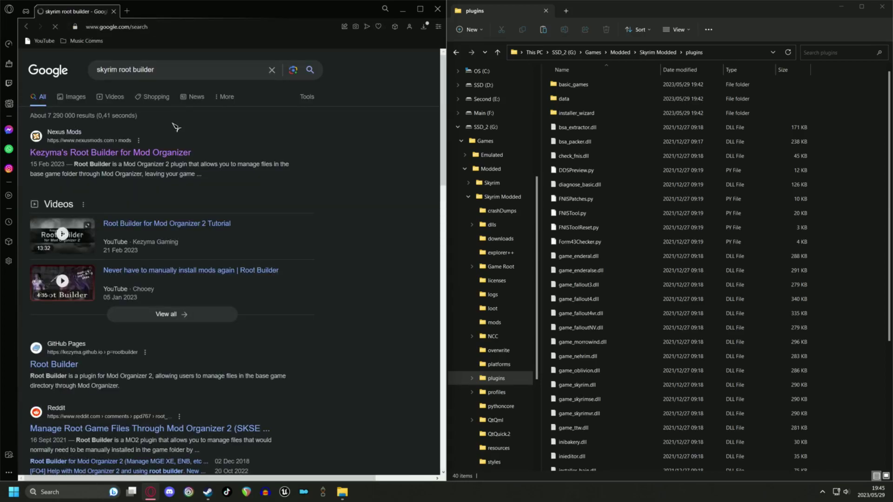
{"action": "left_click", "coordinate": [419, 10]}
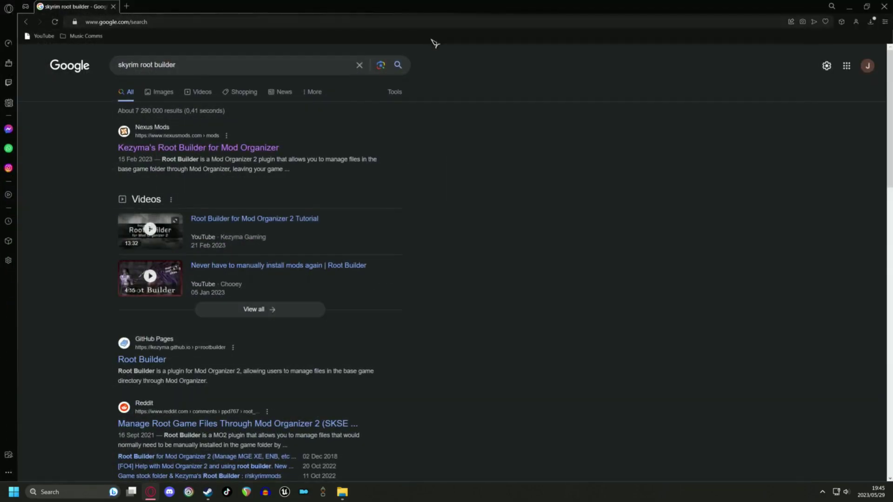
{"action": "left_click", "coordinate": [151, 149]}
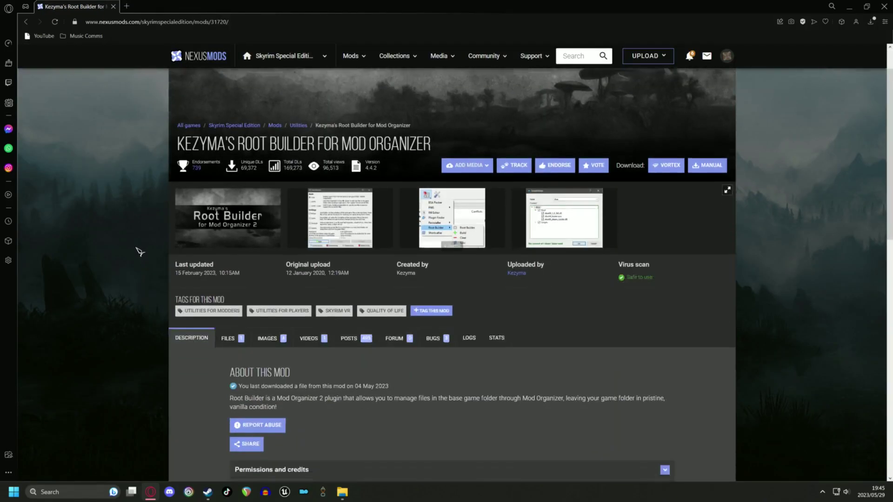
{"action": "scroll", "coordinate": [140, 252], "scroll_direction": "down", "scroll_amount": 2}
{"action": "left_click", "coordinate": [235, 258]}
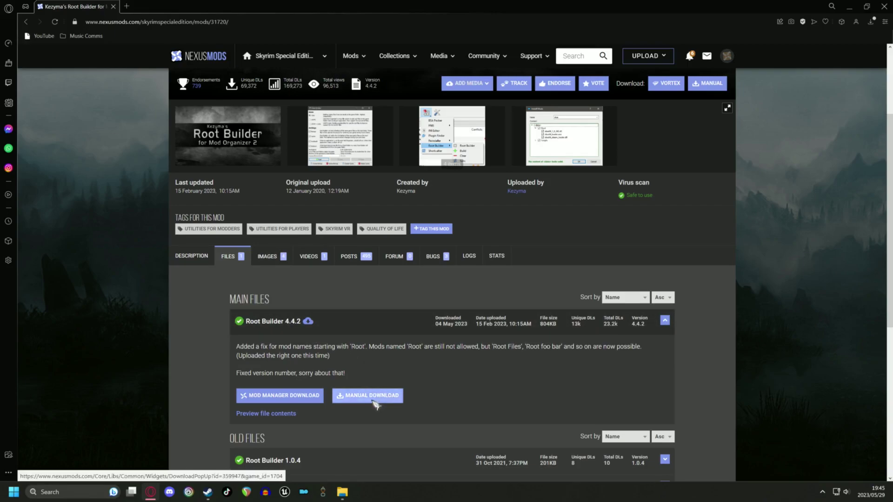
{"action": "left_click", "coordinate": [362, 399]}
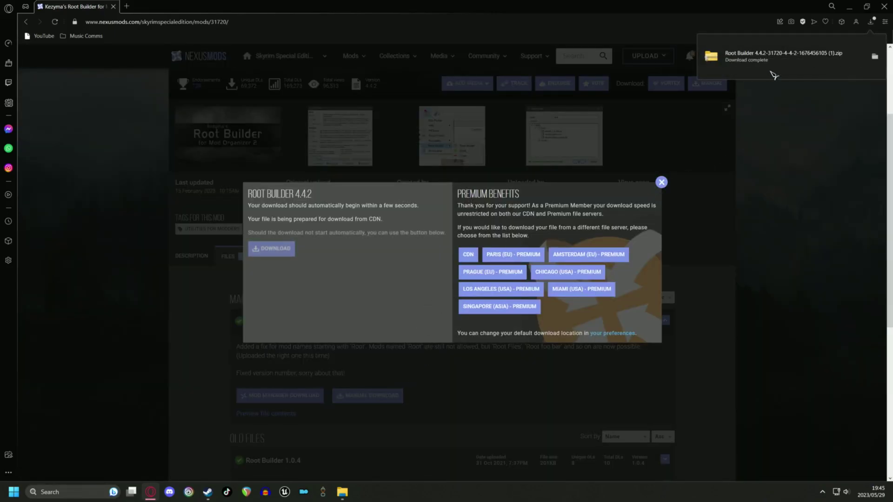
Drag the rootbuilder folder from the Root Builder zip into plugins, check its contents, and close the zip.
{"action": "left_click", "coordinate": [772, 63]}
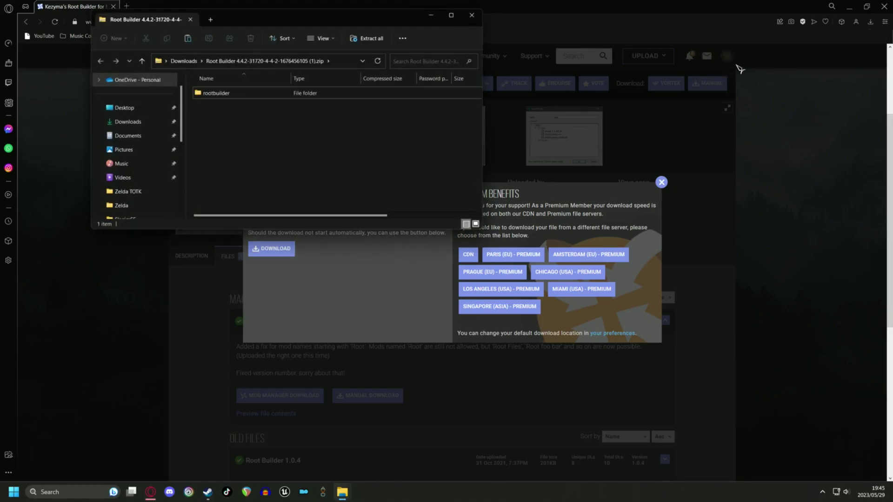
{"action": "left_click", "coordinate": [884, 7]}
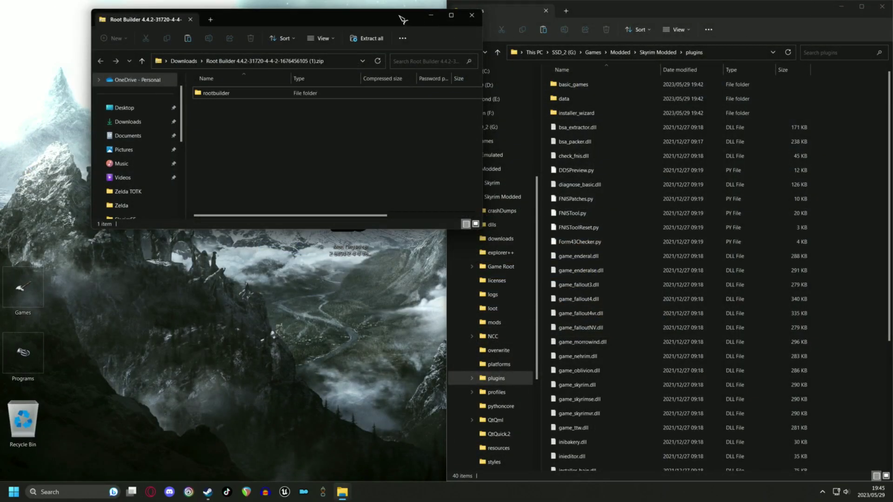
{"action": "left_click_drag", "start_coordinate": [403, 20], "coordinate": [350, 109]}
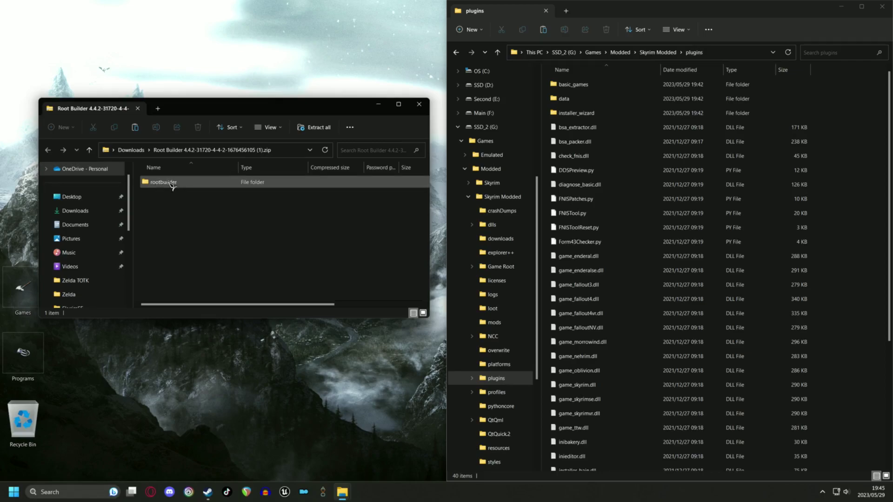
{"action": "left_click_drag", "start_coordinate": [172, 185], "coordinate": [846, 223]}
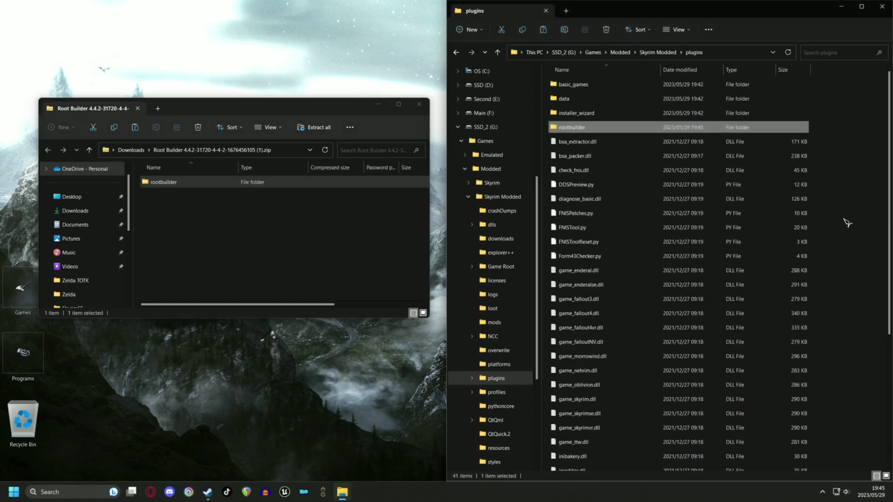
{"action": "double_click", "coordinate": [248, 188]}
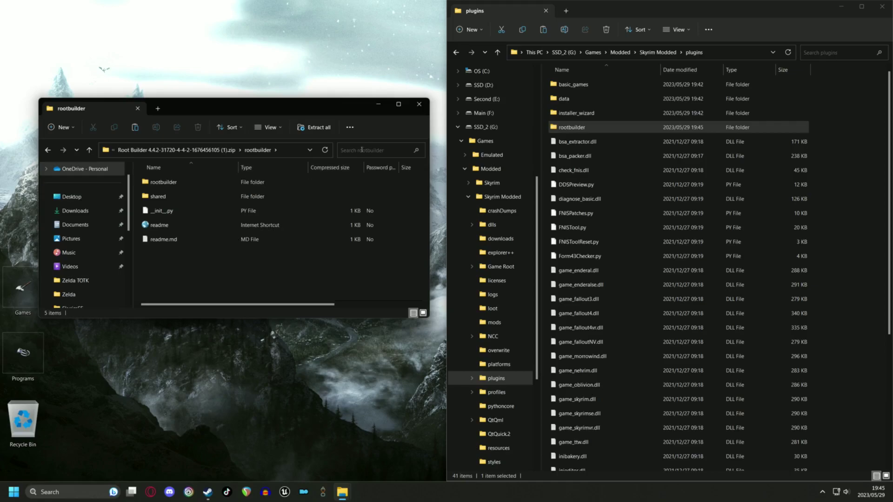
{"action": "left_click", "coordinate": [421, 105]}
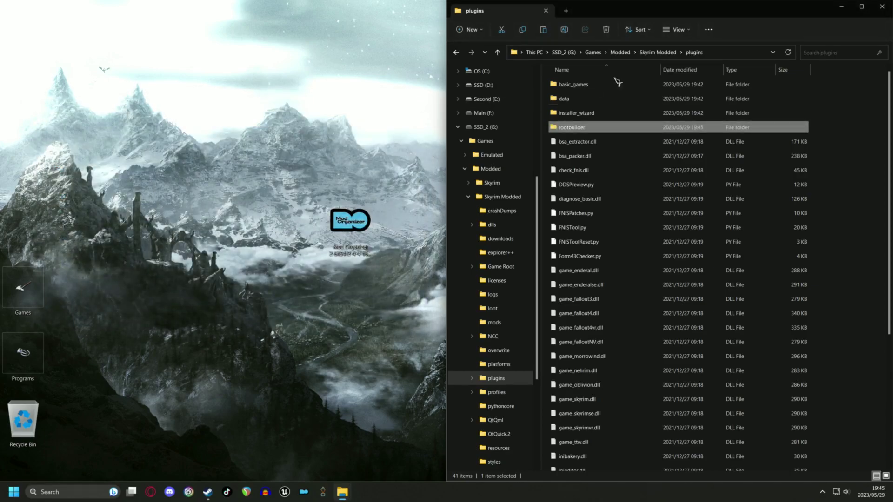
Relaunch Mod Organizer by running ModOrganizer.exe from the Skyrim Modded folder.
{"action": "left_click", "coordinate": [865, 10]}
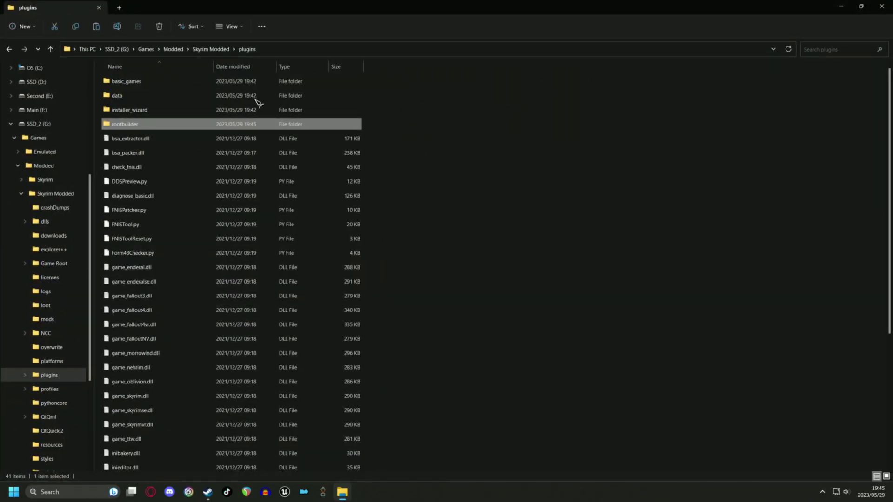
{"action": "left_click", "coordinate": [213, 51]}
{"action": "scroll", "coordinate": [154, 400], "scroll_direction": "down", "scroll_amount": 5}
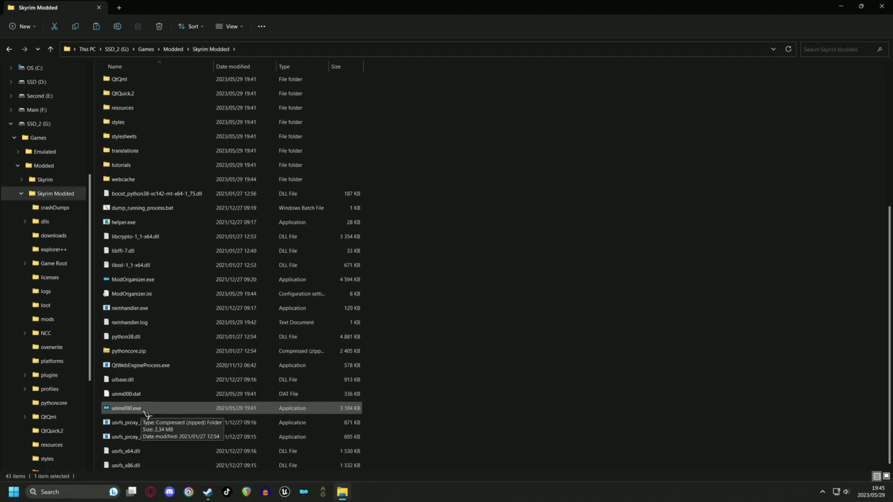
{"action": "left_click", "coordinate": [132, 282]}
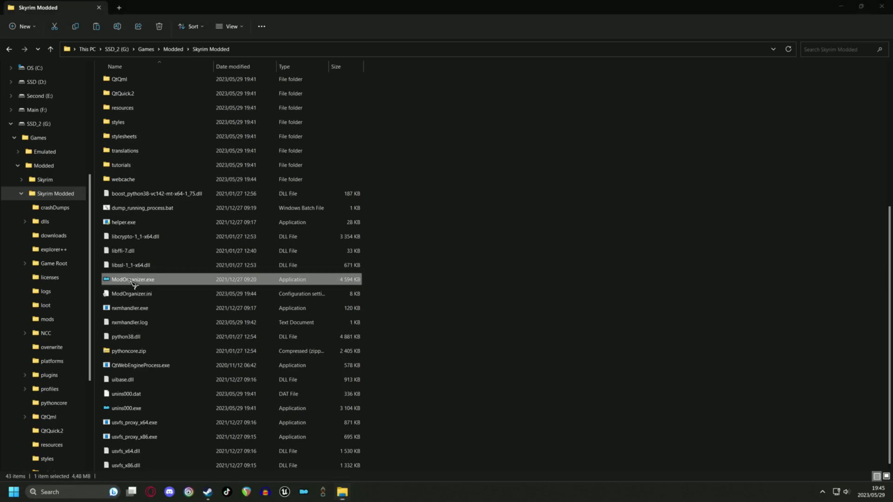
{"action": "double_click", "coordinate": [133, 280]}
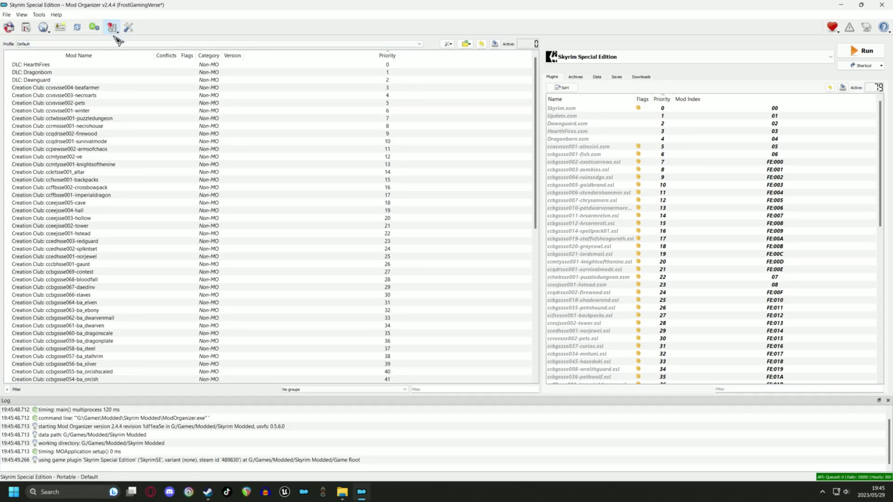
Confirm Root Builder now appears in the Tools menu, then bring Opera back to the front.
{"action": "left_click", "coordinate": [113, 27]}
{"action": "mouse_move", "coordinate": [139, 66]}
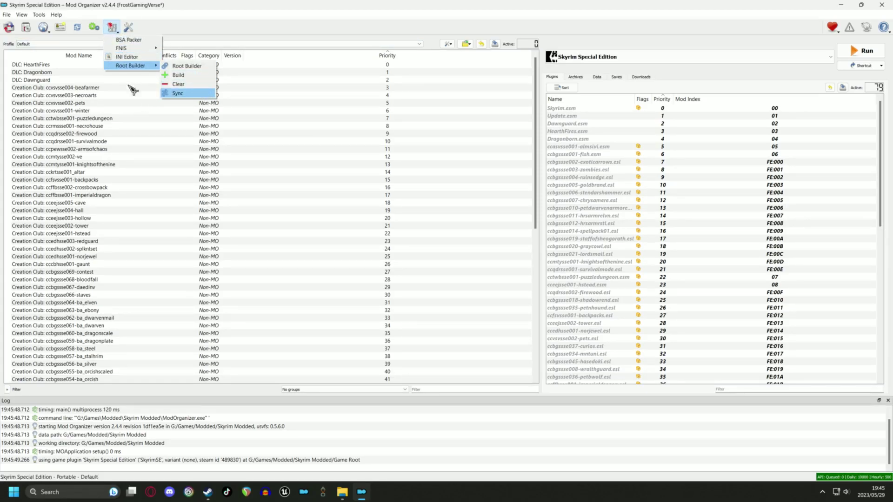
{"action": "left_click", "coordinate": [522, 22]}
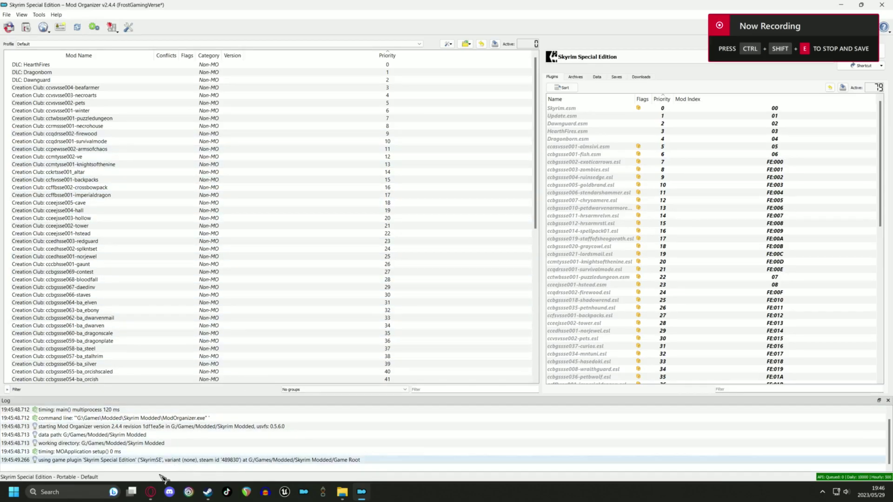
{"action": "left_click", "coordinate": [151, 492]}
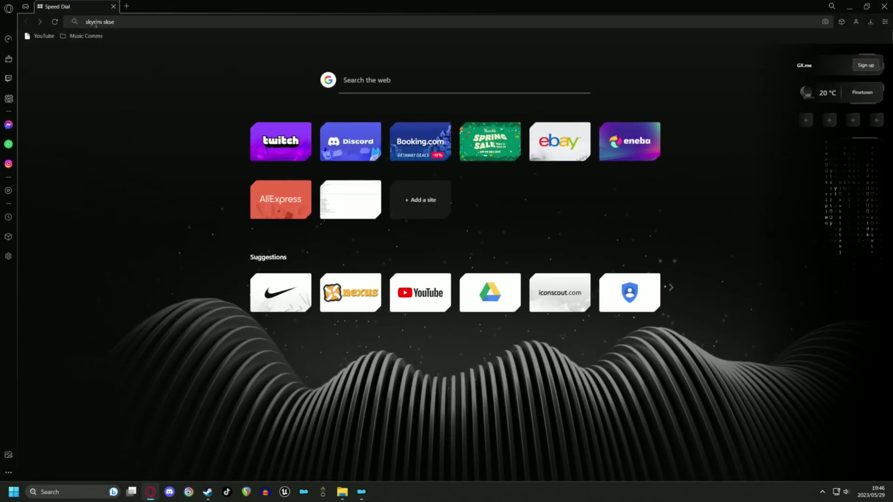
Search the web for 'skyrim skse' and open the skse.silverlock.org site.
{"action": "left_click", "coordinate": [116, 24]}
{"action": "type", "text": "skyrim skse"}
{"action": "key", "text": "Return"}
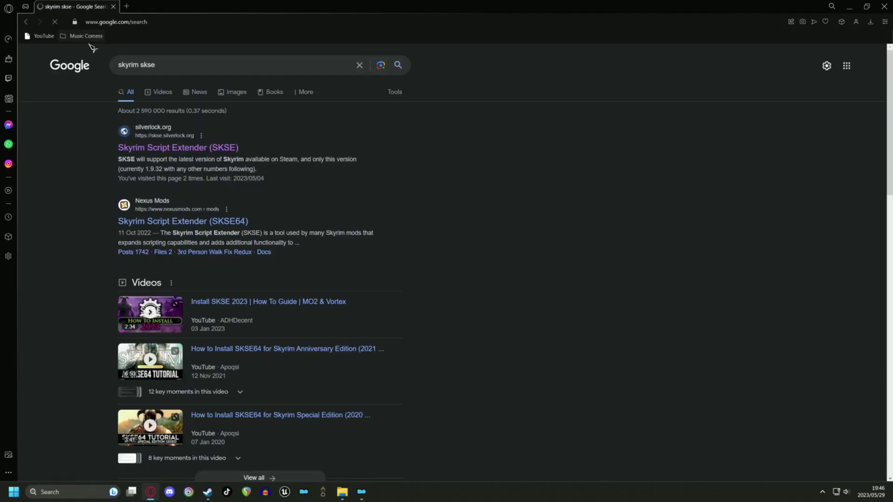
{"action": "left_click", "coordinate": [184, 148]}
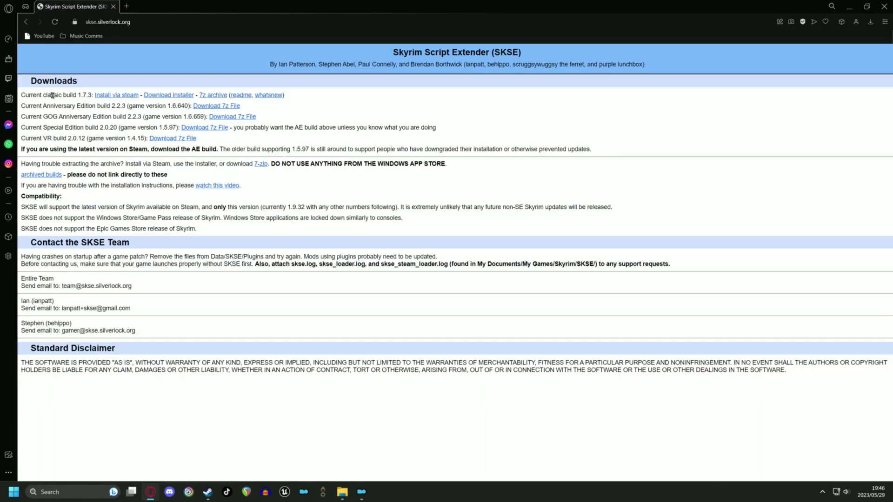
Download the Anniversary Edition 7z archive and show it in the Downloads folder.
{"action": "left_click_drag", "start_coordinate": [22, 106], "coordinate": [126, 107]}
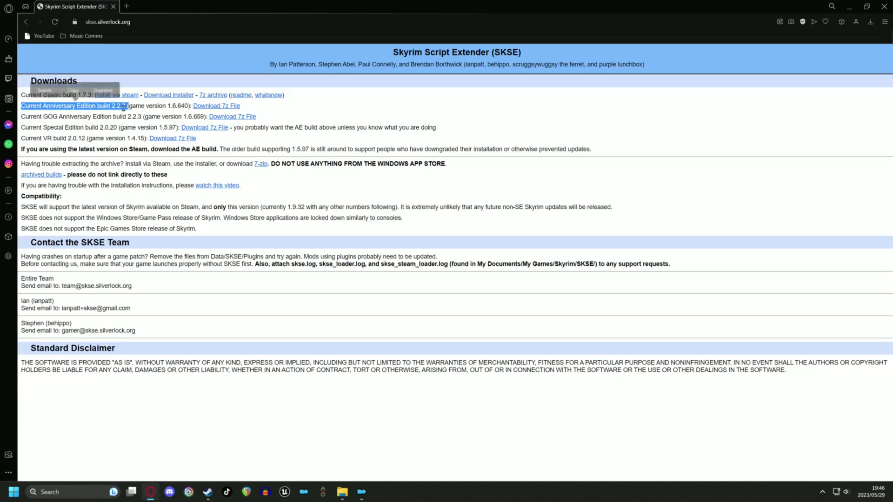
{"action": "left_click_drag", "start_coordinate": [21, 116], "coordinate": [115, 128]}
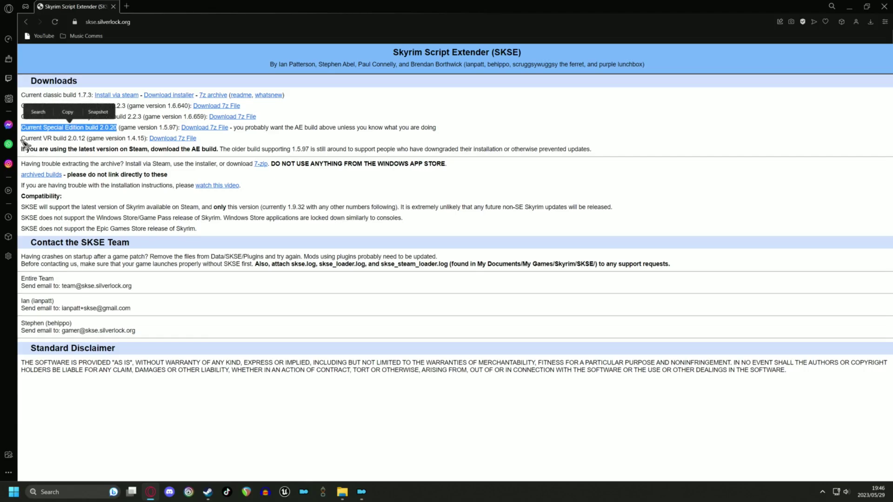
{"action": "left_click_drag", "start_coordinate": [21, 138], "coordinate": [96, 138]}
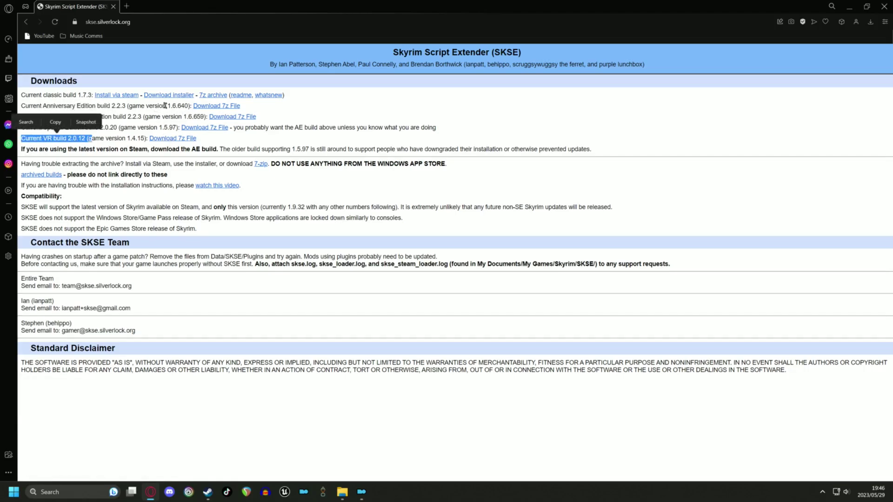
{"action": "left_click", "coordinate": [179, 116]}
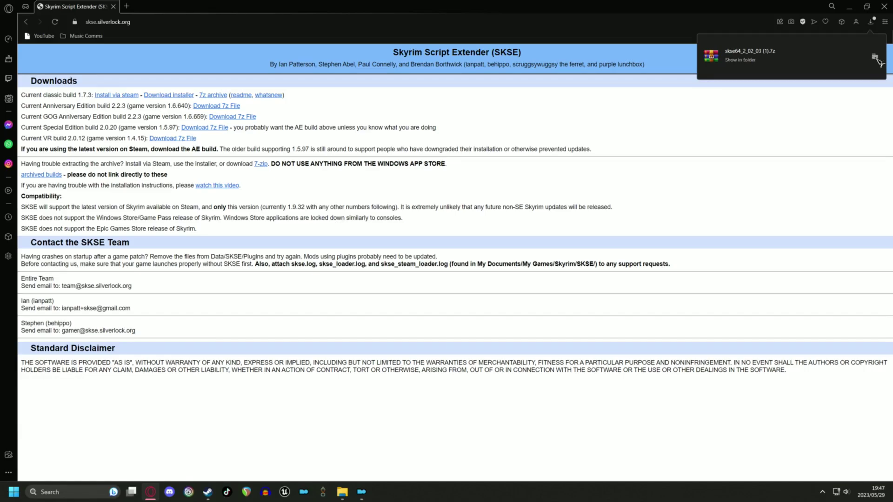
{"action": "left_click", "coordinate": [873, 56]}
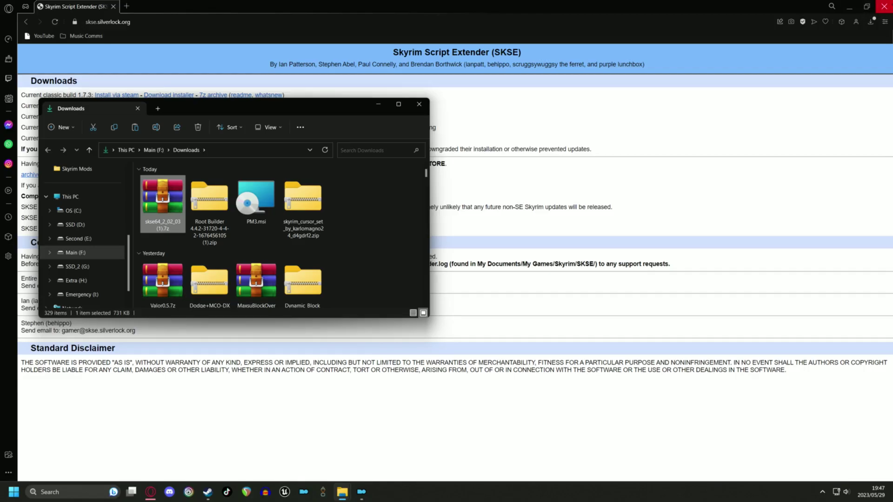
Copy skse64_2_02_03 (1).7z from personal Downloads into the instance's downloads folder.
{"action": "left_click", "coordinate": [883, 7]}
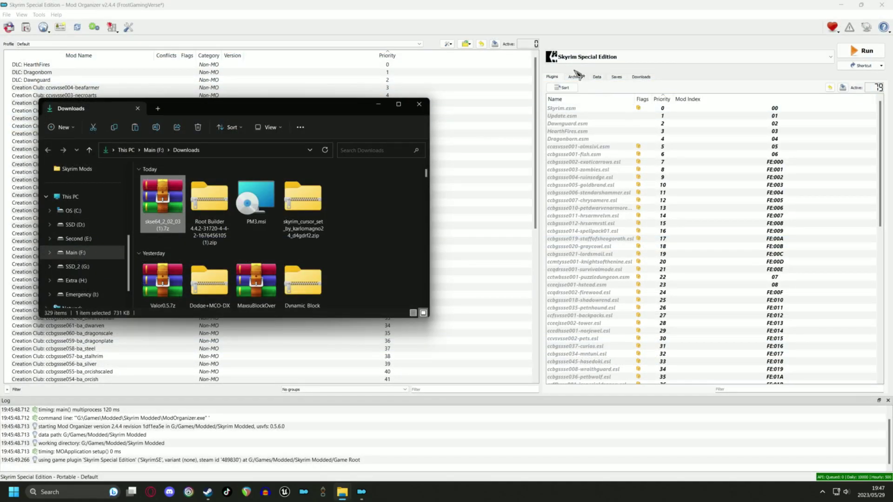
{"action": "left_click", "coordinate": [467, 45]}
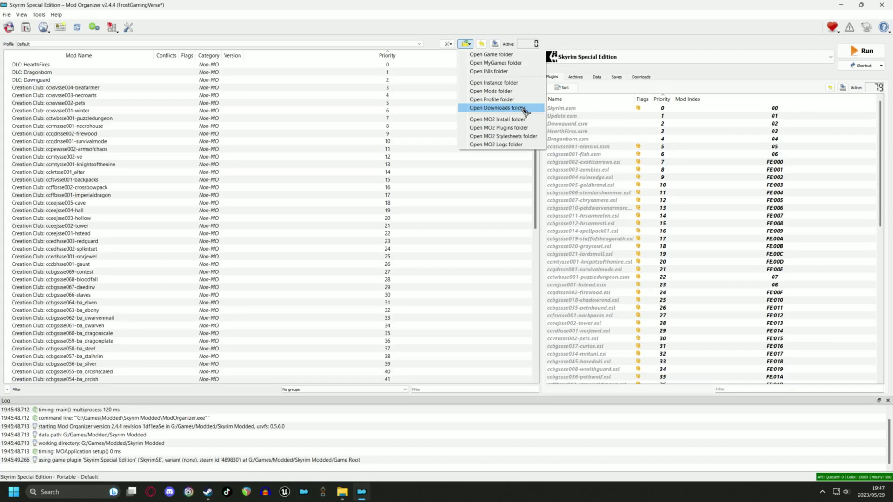
{"action": "left_click", "coordinate": [483, 110]}
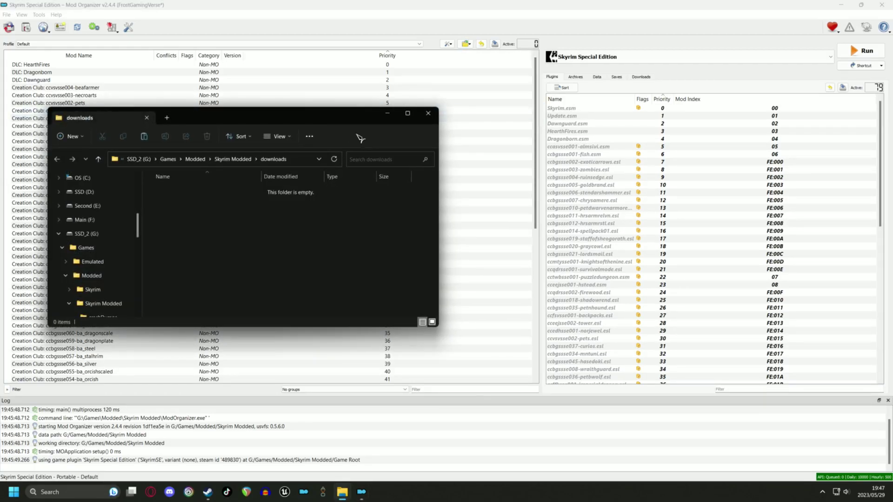
{"action": "left_click_drag", "start_coordinate": [349, 118], "coordinate": [891, 156]}
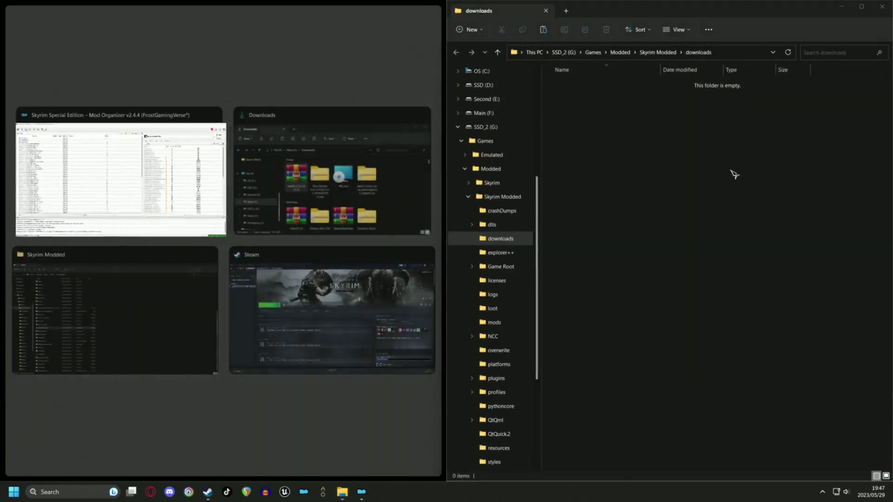
{"action": "left_click", "coordinate": [332, 172]}
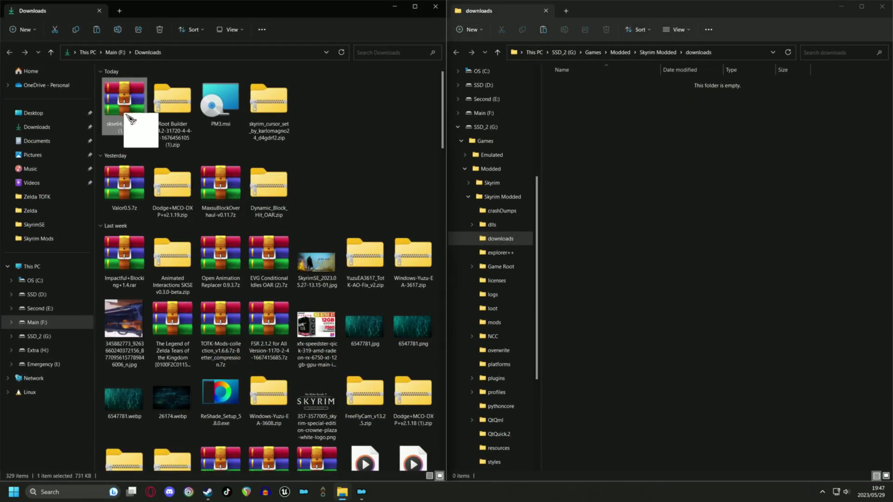
{"action": "left_click_drag", "start_coordinate": [130, 119], "coordinate": [656, 161]}
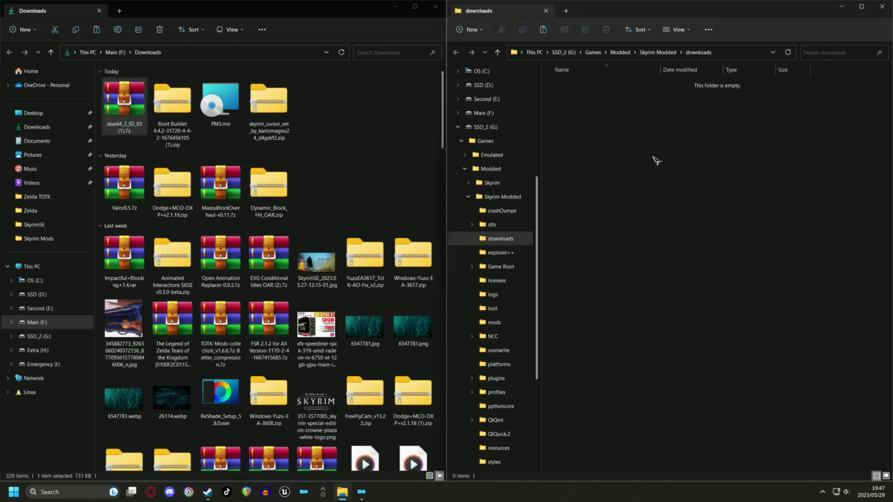
Close both Explorer windows and select the skse64 archive in Mod Organizer's Downloads list.
{"action": "left_click", "coordinate": [436, 7]}
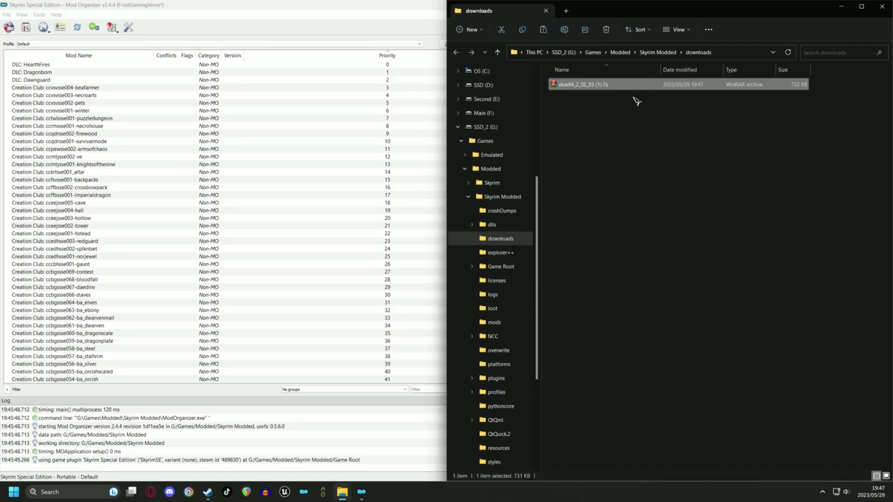
{"action": "left_click", "coordinate": [881, 6]}
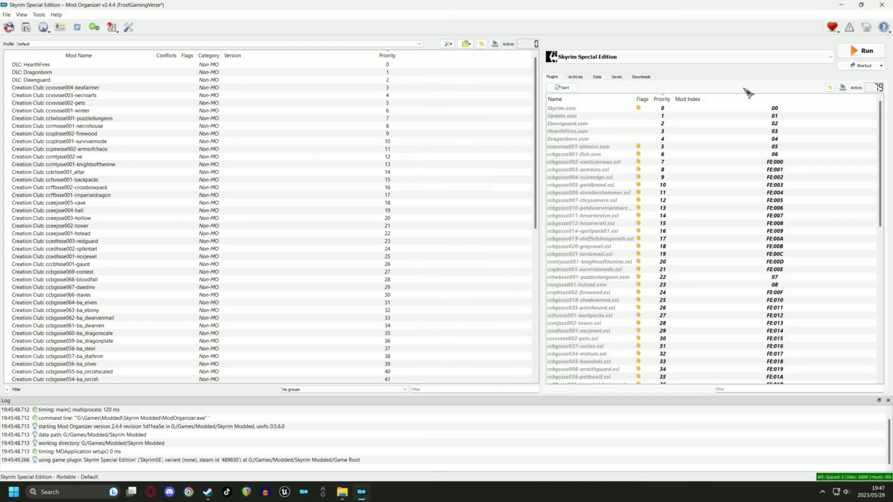
{"action": "left_click", "coordinate": [641, 77]}
{"action": "left_click", "coordinate": [606, 116]}
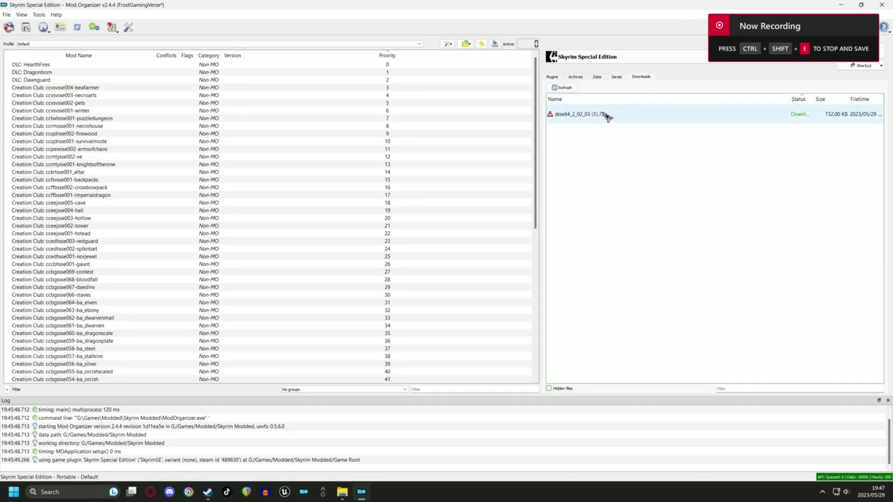
Create a separator named 'Root Files' above Overwrite at the end of the mod list.
{"action": "left_click_drag", "start_coordinate": [536, 139], "coordinate": [498, 315]}
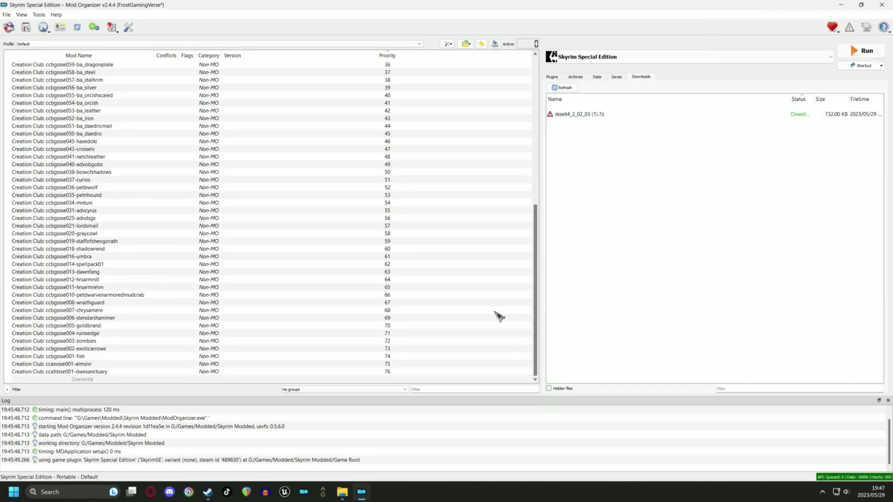
{"action": "right_click", "coordinate": [7, 380]}
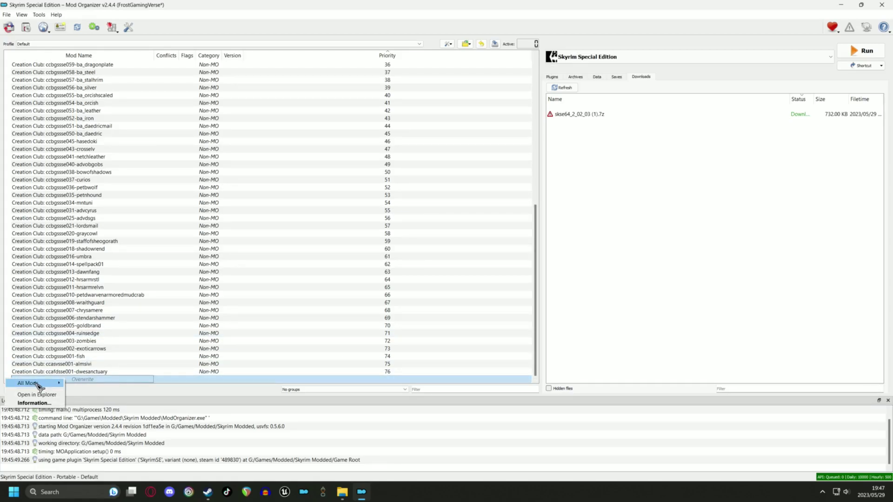
{"action": "mouse_move", "coordinate": [47, 383]}
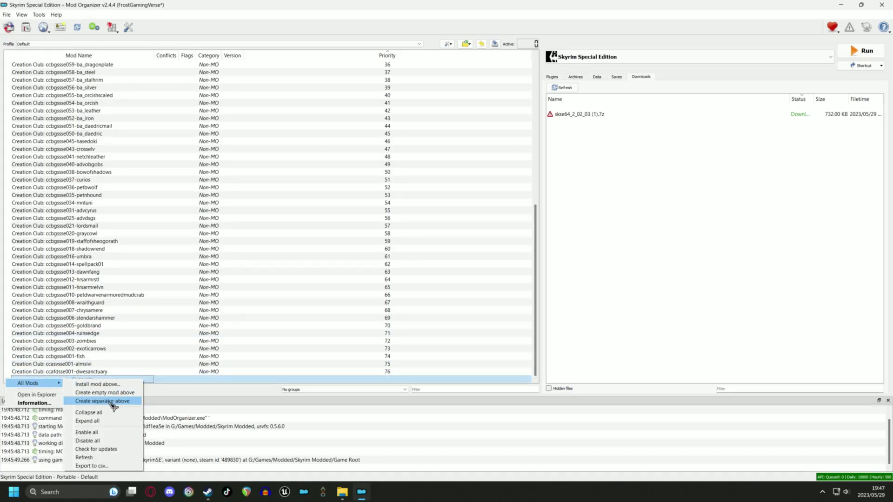
{"action": "left_click", "coordinate": [99, 402]}
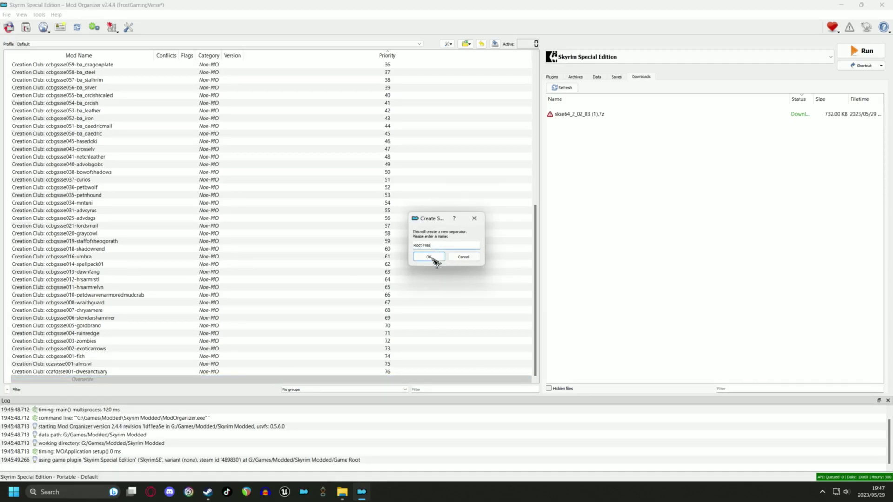
{"action": "left_click", "coordinate": [428, 257]}
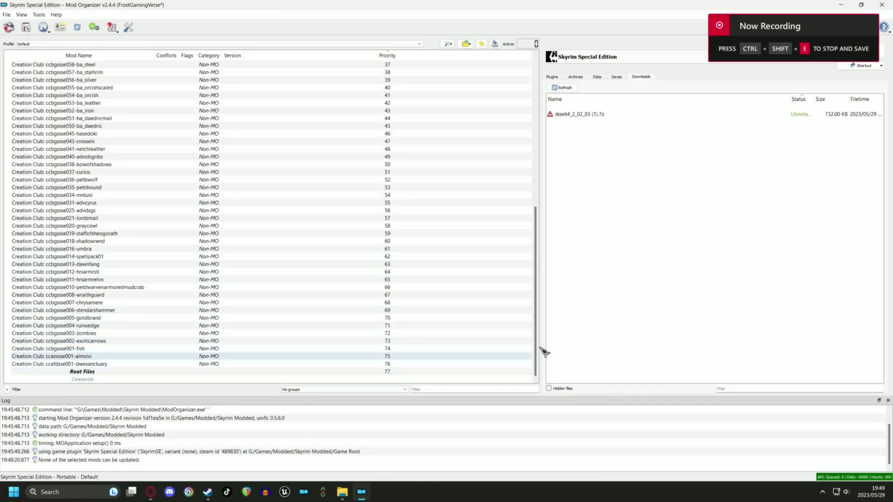
Start installing the skse download, excluding src, skse64_readme.txt and skse64_whatsnew.txt.
{"action": "left_click_drag", "start_coordinate": [575, 116], "coordinate": [114, 377]}
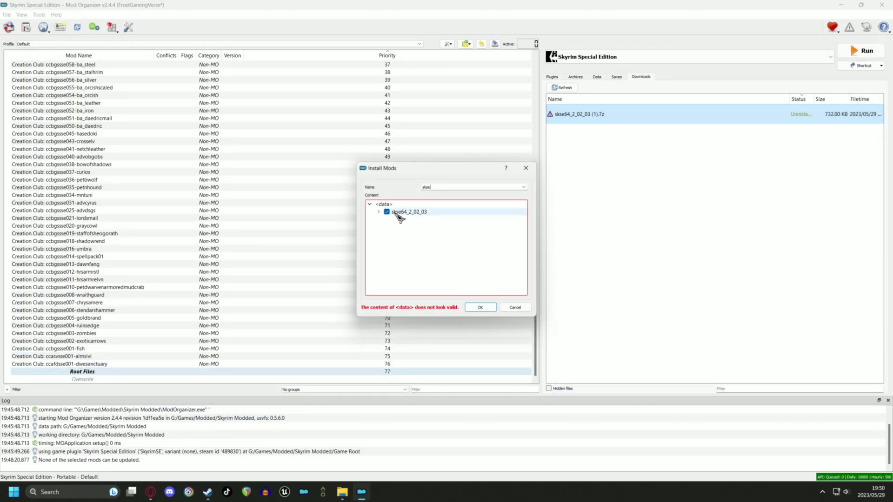
{"action": "left_click", "coordinate": [380, 213]}
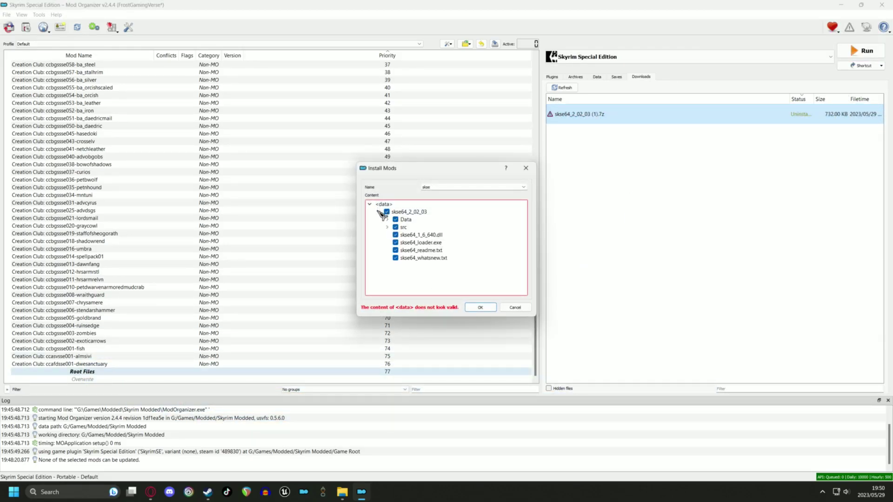
{"action": "left_click", "coordinate": [396, 227]}
{"action": "left_click", "coordinate": [396, 250]}
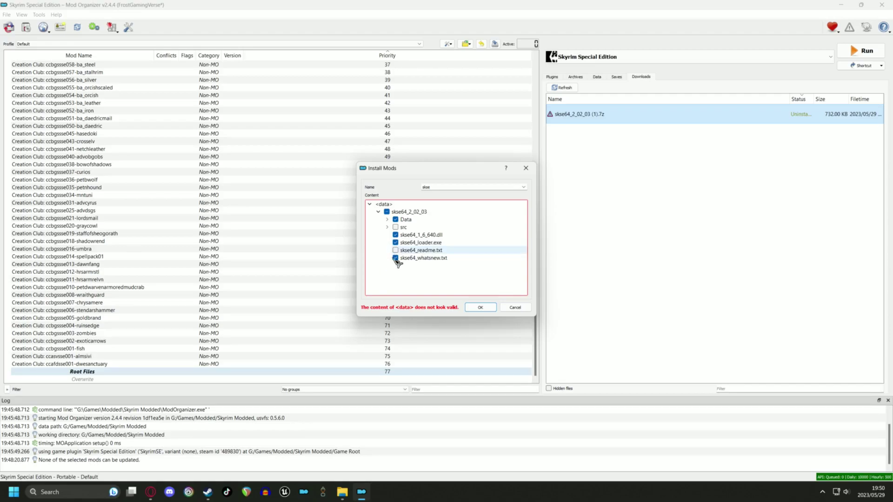
{"action": "left_click", "coordinate": [395, 259]}
Move skse64_1_6_640.dll and skse64_loader.exe into a new Root folder, then set Data as <data>.
{"action": "left_click", "coordinate": [421, 235]}
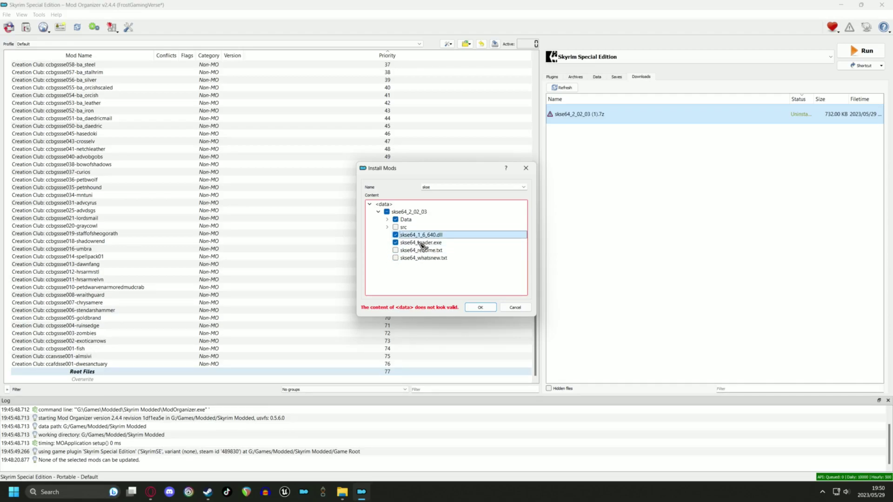
{"action": "left_click", "coordinate": [421, 243], "text": "ctrl"}
{"action": "left_click", "coordinate": [387, 220]}
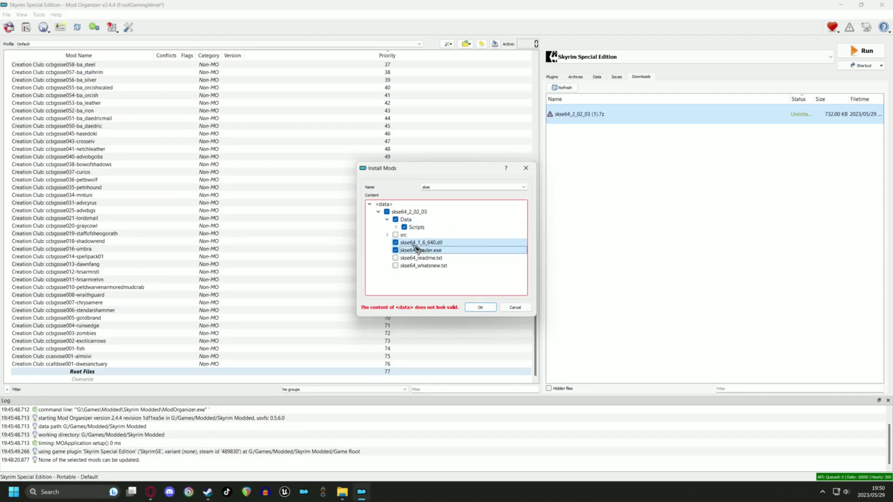
{"action": "right_click", "coordinate": [406, 219]}
{"action": "left_click", "coordinate": [430, 238]}
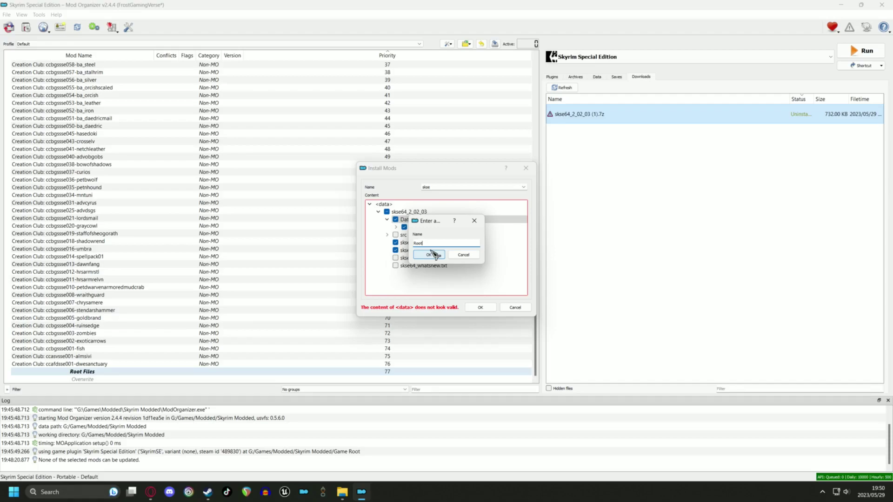
{"action": "left_click", "coordinate": [428, 255]}
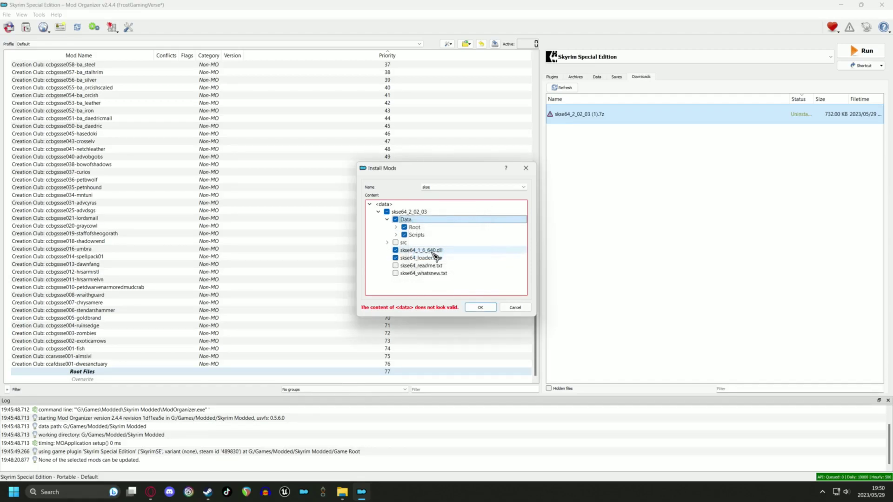
{"action": "left_click_drag", "start_coordinate": [418, 253], "coordinate": [442, 229]}
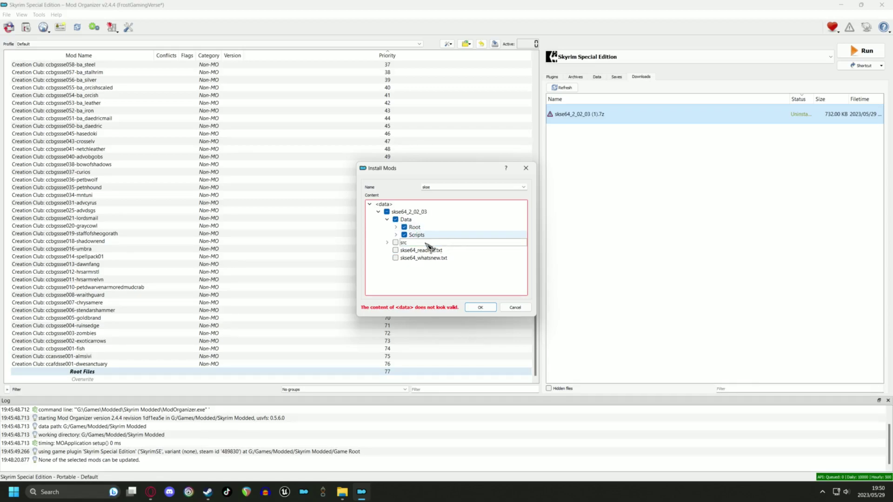
{"action": "right_click", "coordinate": [413, 219]}
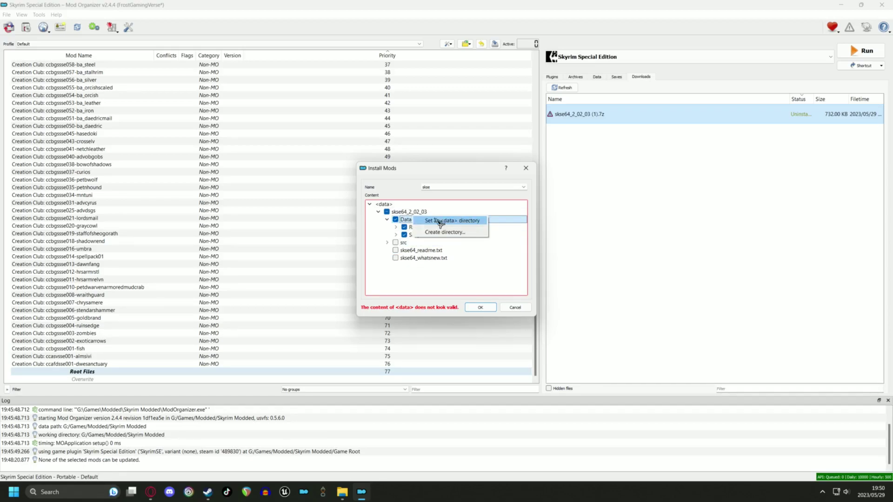
{"action": "left_click", "coordinate": [463, 221]}
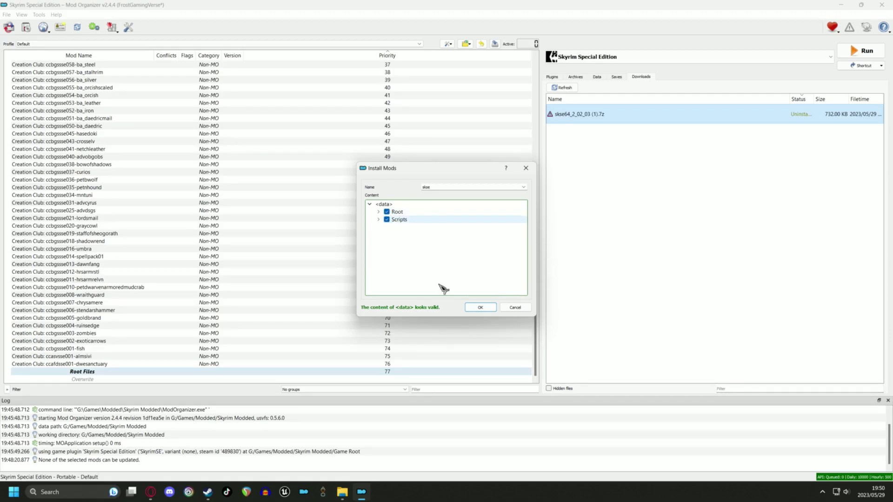
Confirm the skse install and enable it at priority 78 under Root Files.
{"action": "left_click", "coordinate": [481, 308]}
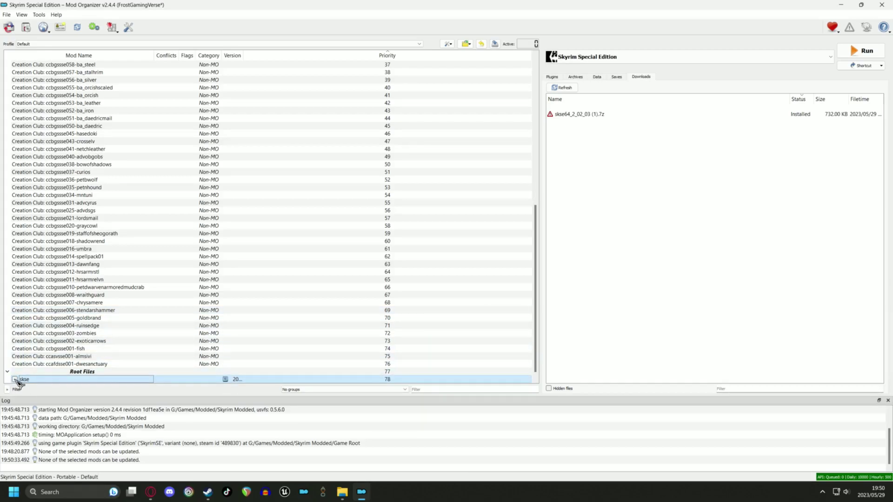
{"action": "left_click", "coordinate": [15, 379]}
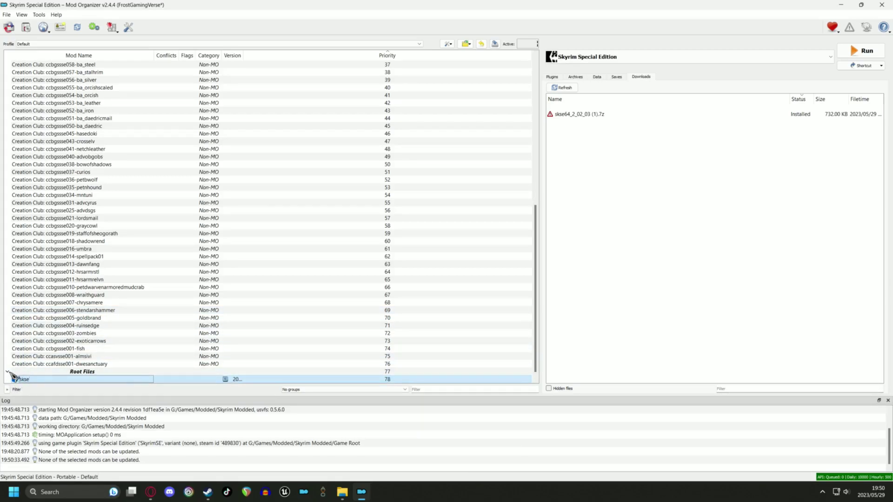